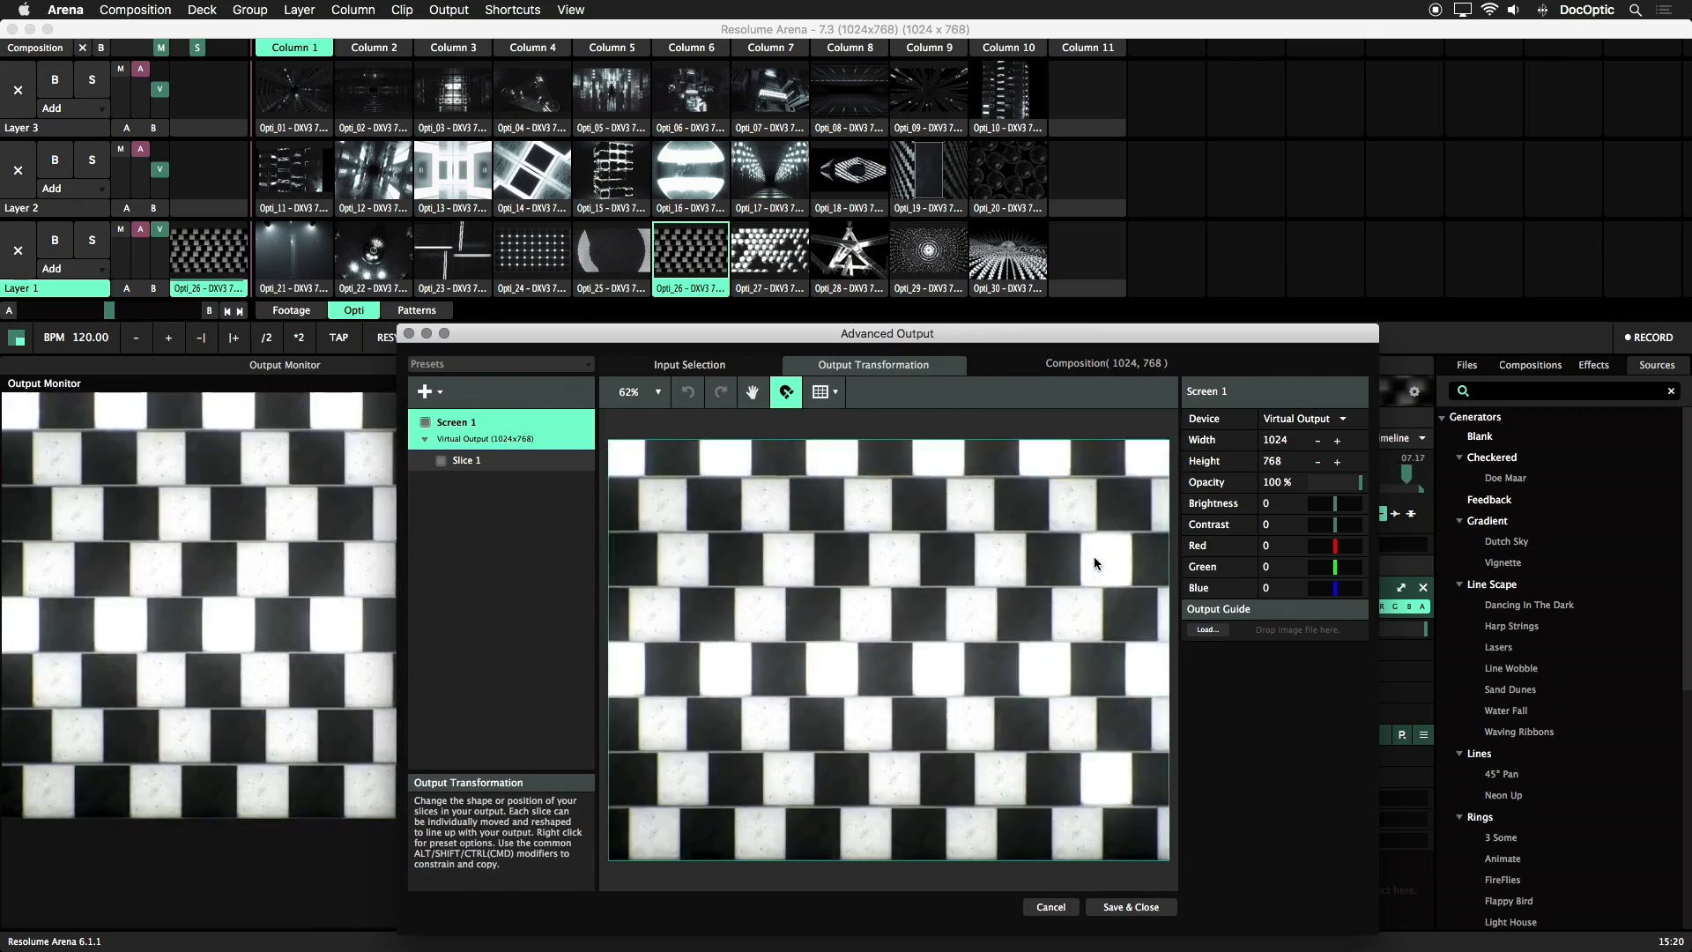
# Set Slice 1's output size to 384 by 192 and move it into the canvas's top-left corner at X 192, Y 96
pyautogui.click(1095, 563)
pyautogui.click(1280, 525)
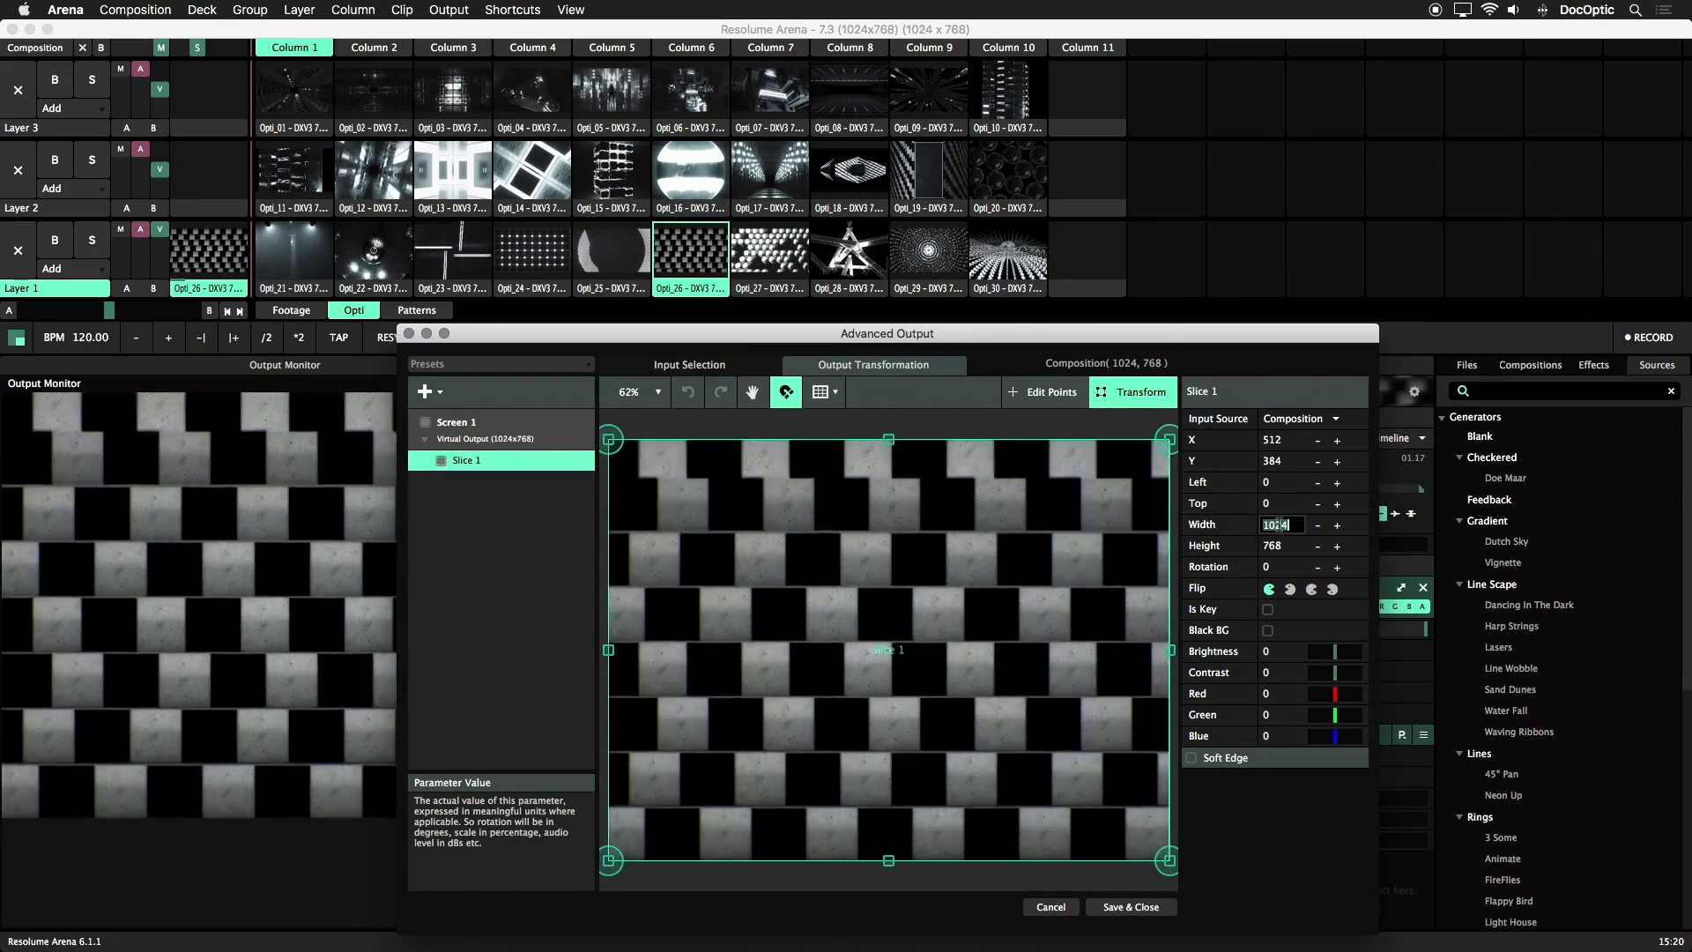
pyautogui.write('384')
pyautogui.press('Tab')
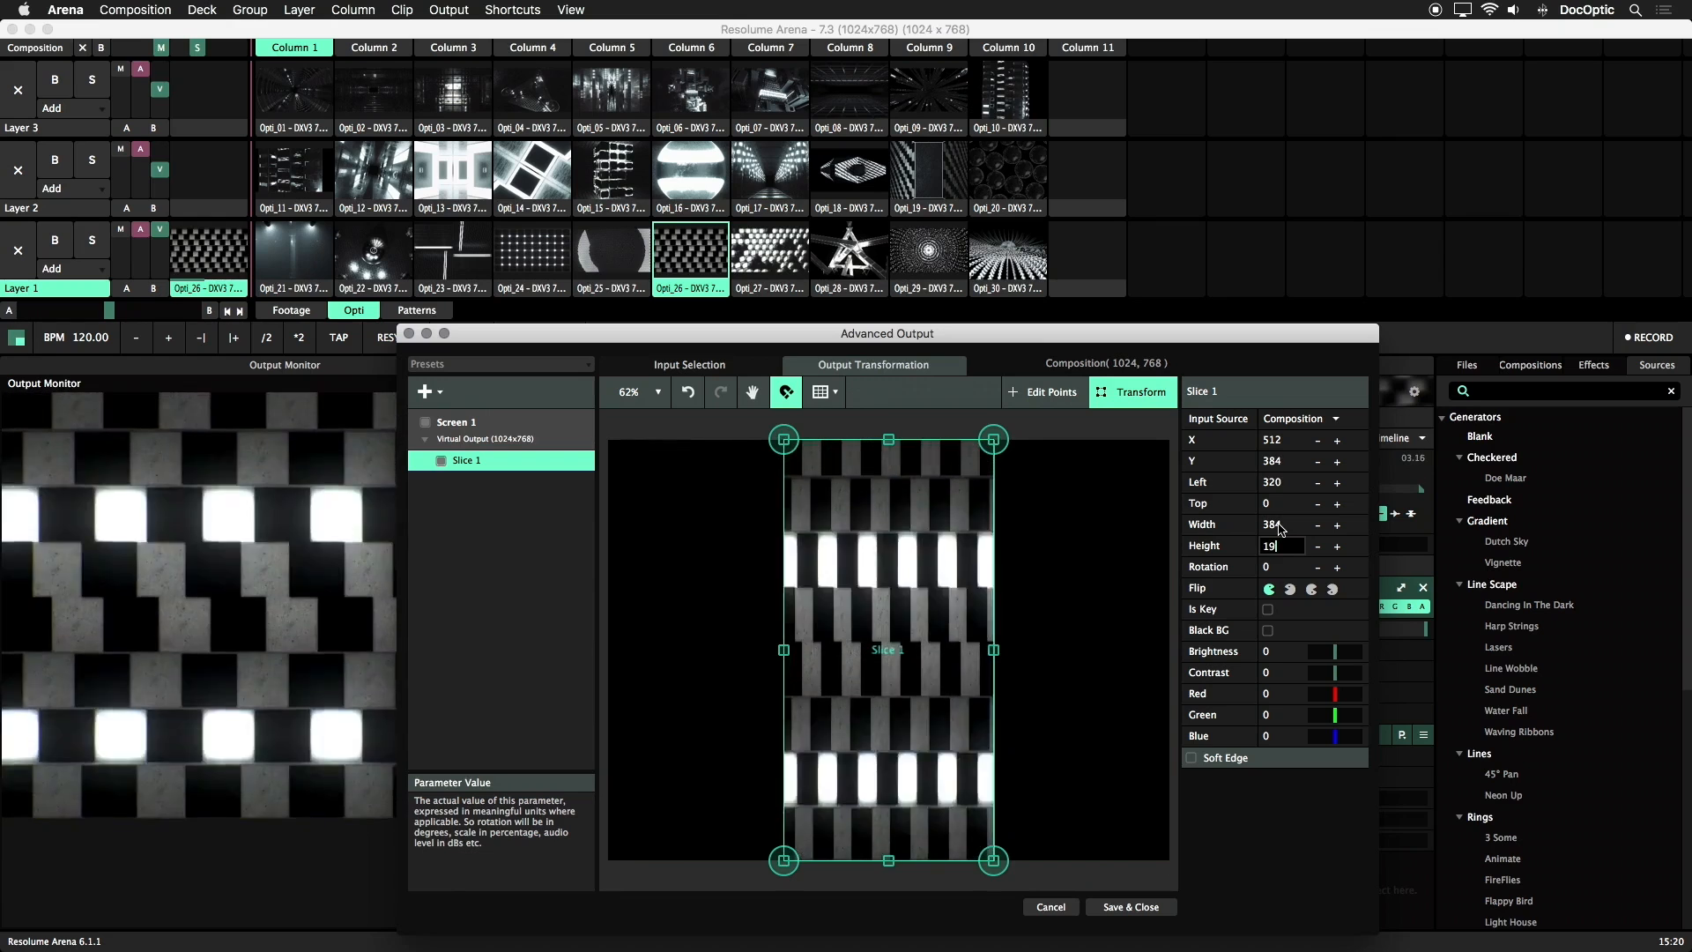
pyautogui.write('192')
pyautogui.press('Return')
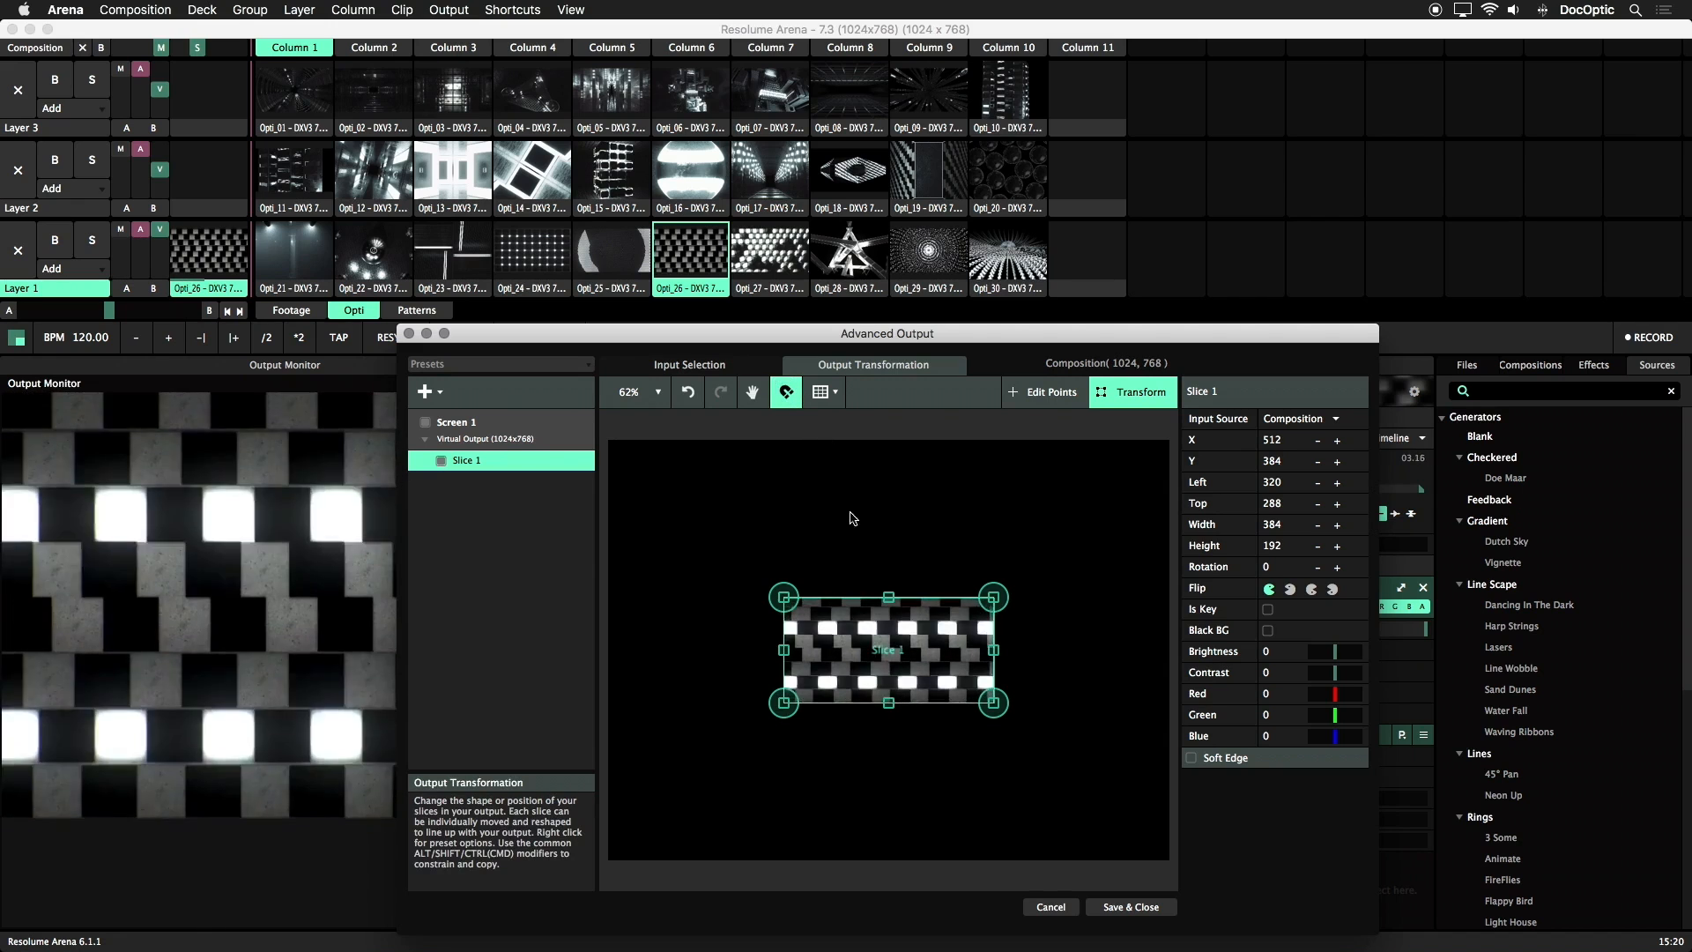
pyautogui.moveTo(824, 585); pyautogui.dragTo(678, 457)
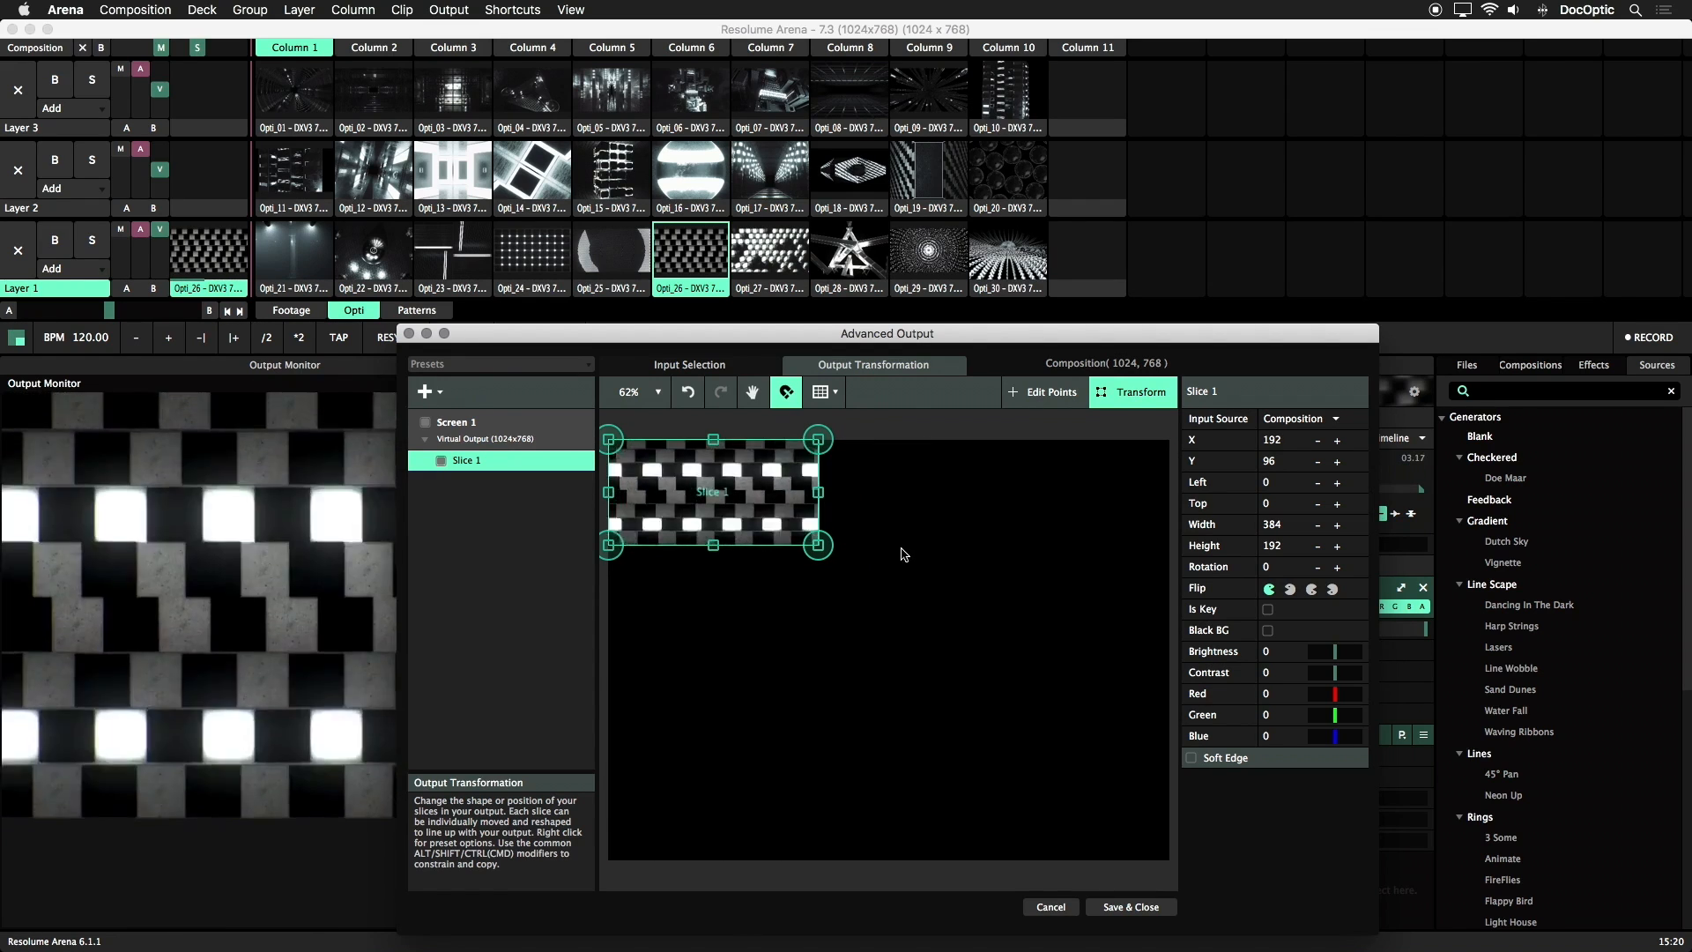
# Match Slice 1's input selection to its output shape
pyautogui.click(724, 368)
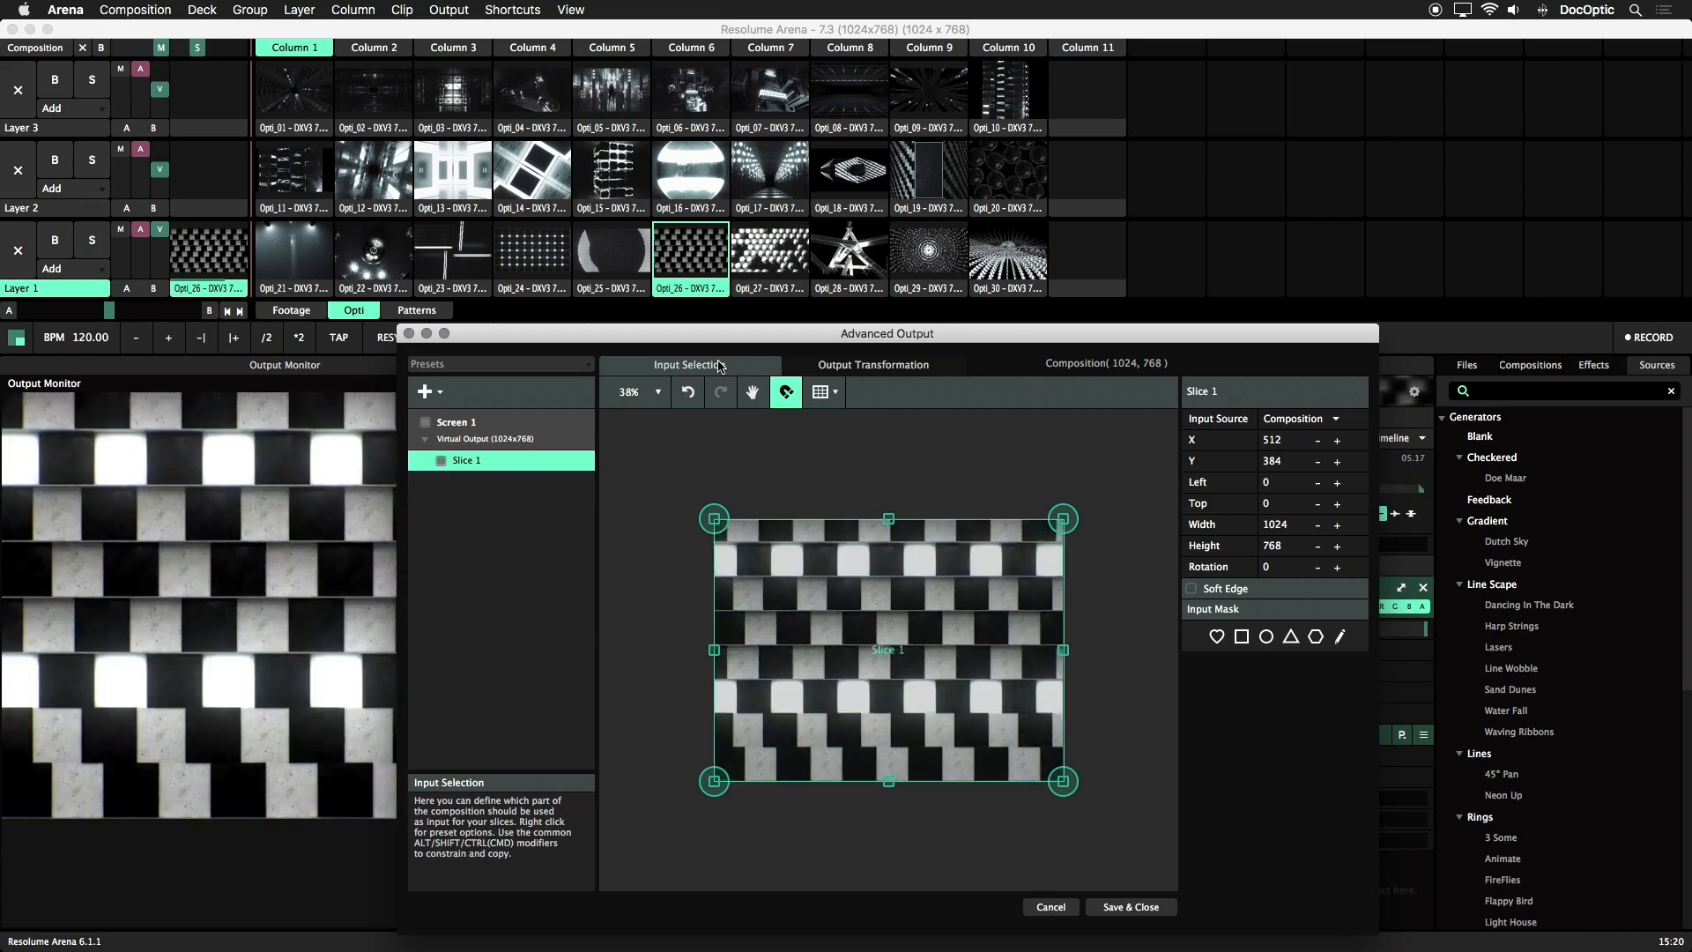
pyautogui.rightClick(805, 553)
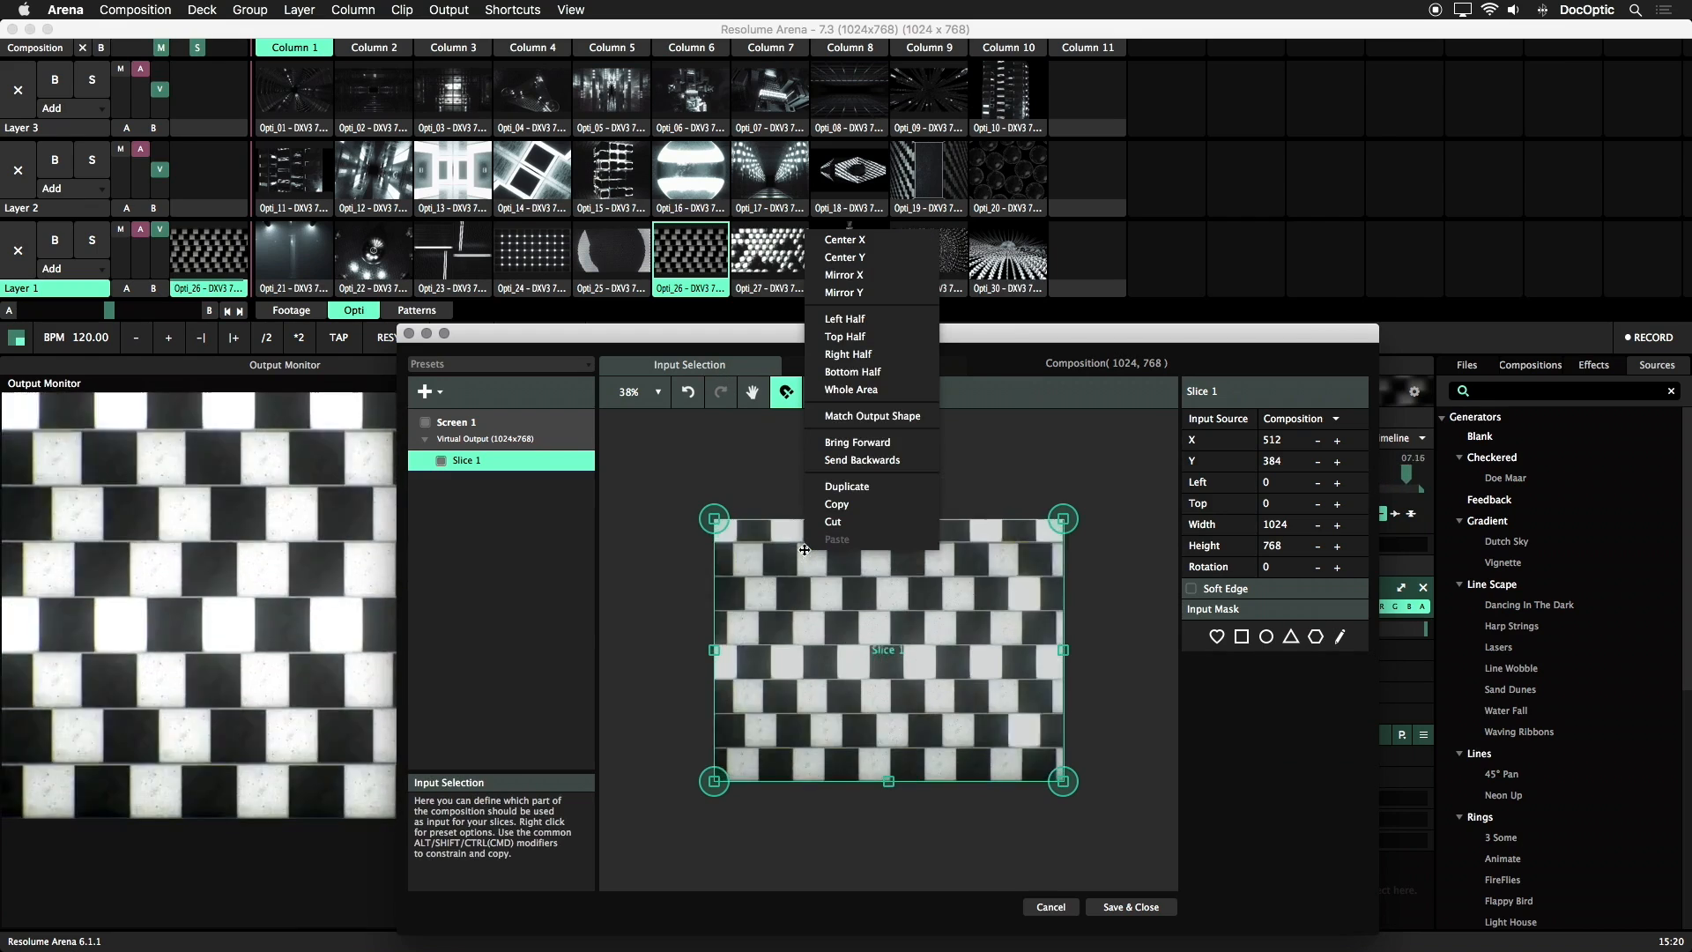
pyautogui.click(893, 417)
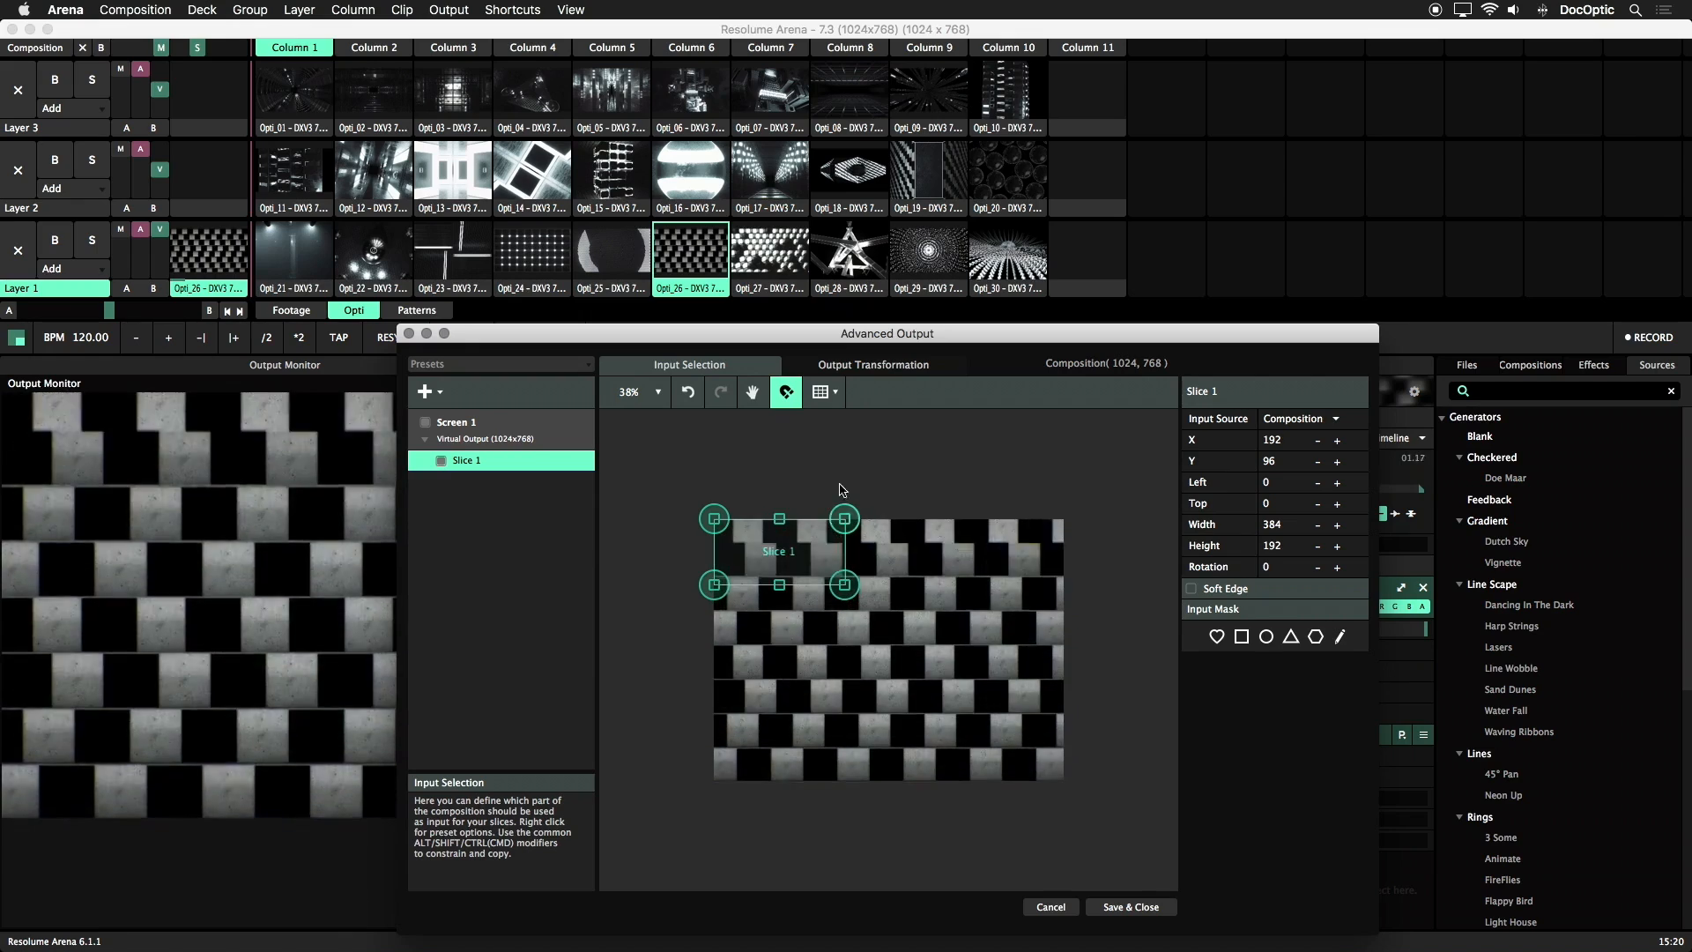
# Centre Slice 1's input selection on the composition and scale it proportionally to 1024 by 512, returning to its output view
pyautogui.moveTo(805, 554); pyautogui.dragTo(918, 652)
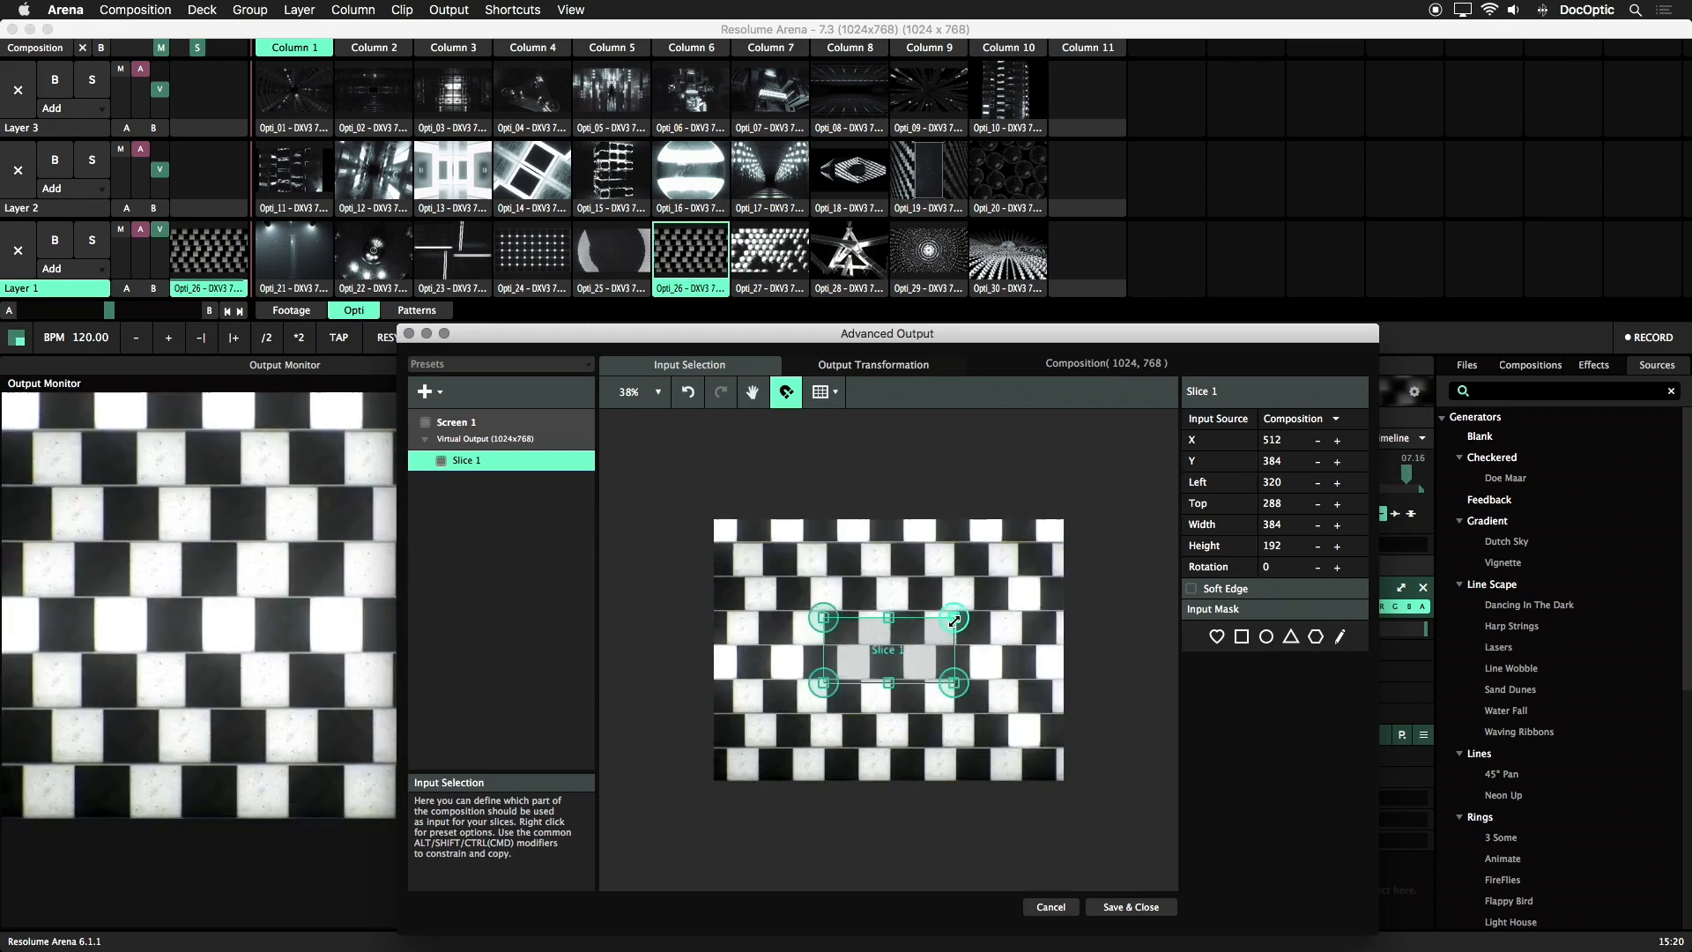
pyautogui.moveTo(962, 616); pyautogui.dragTo(1027, 593)
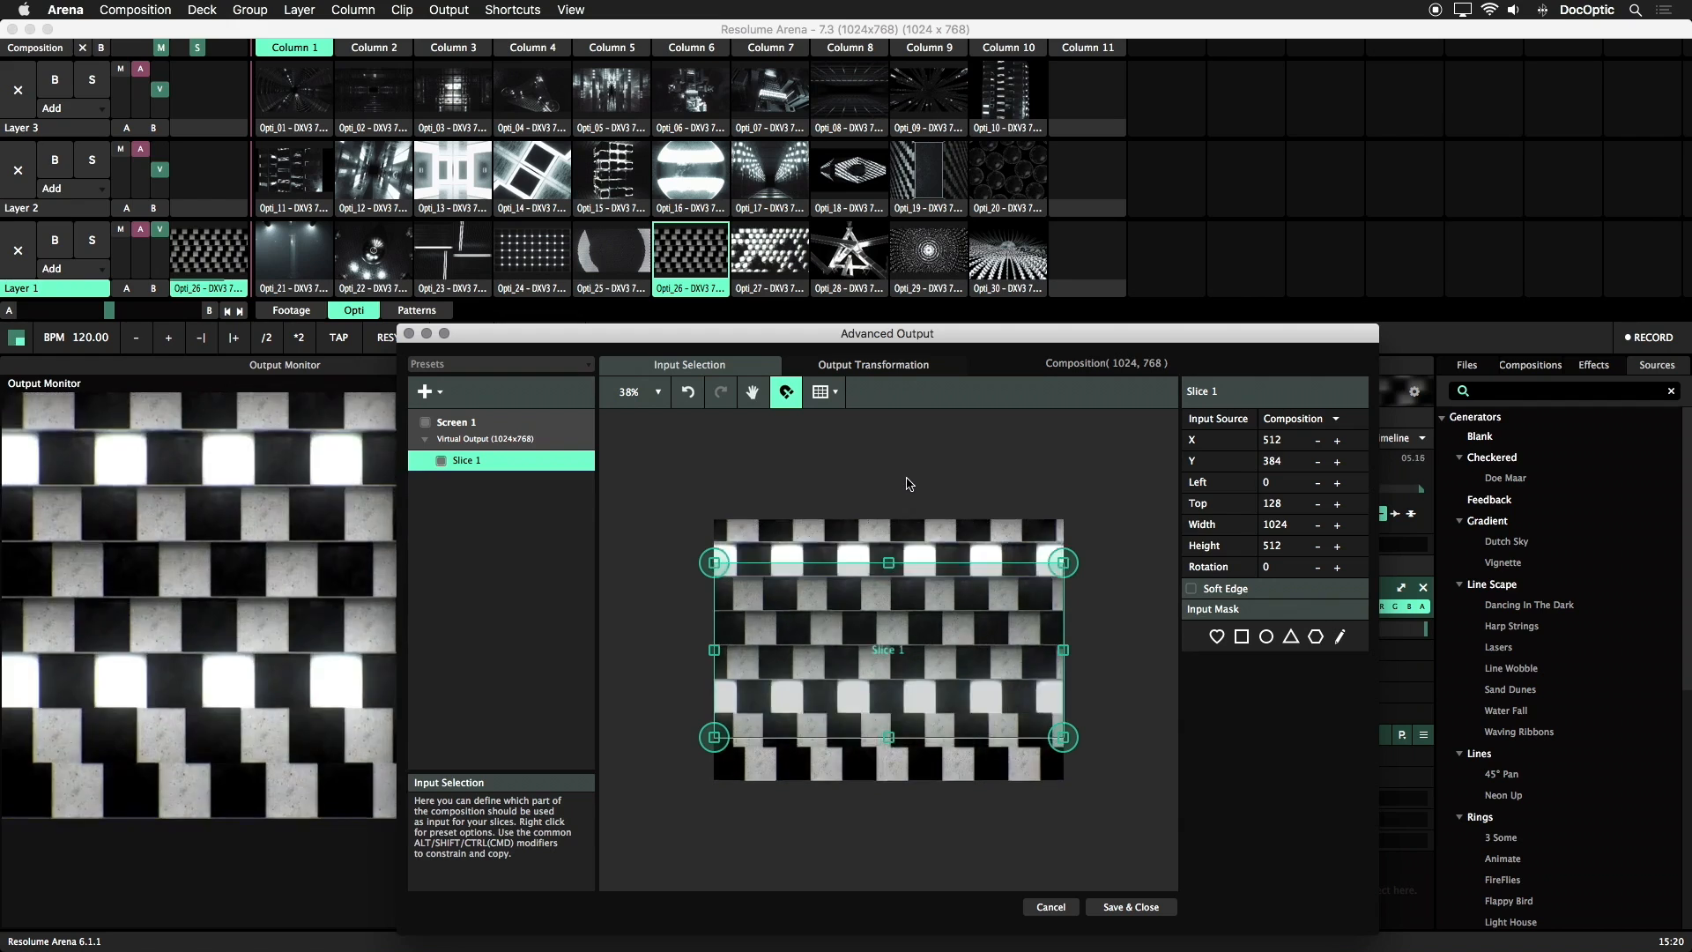
pyautogui.click(886, 370)
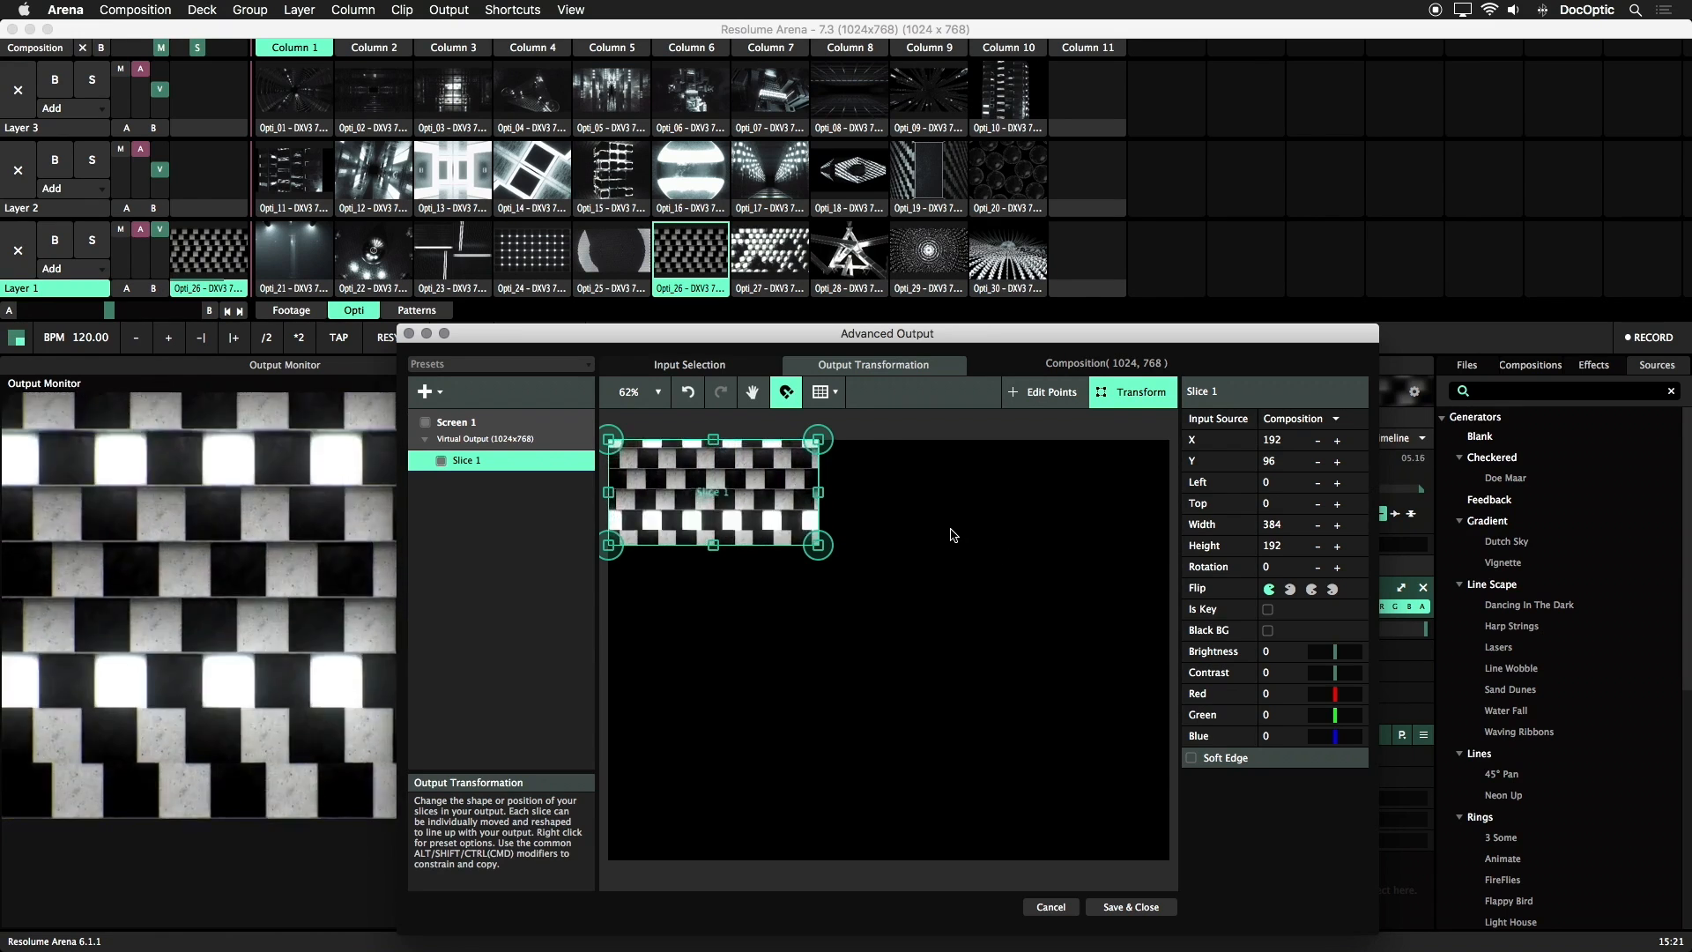
# Play the Opti_25 clip and compare Slice 1's input selection with its output
pyautogui.click(628, 263)
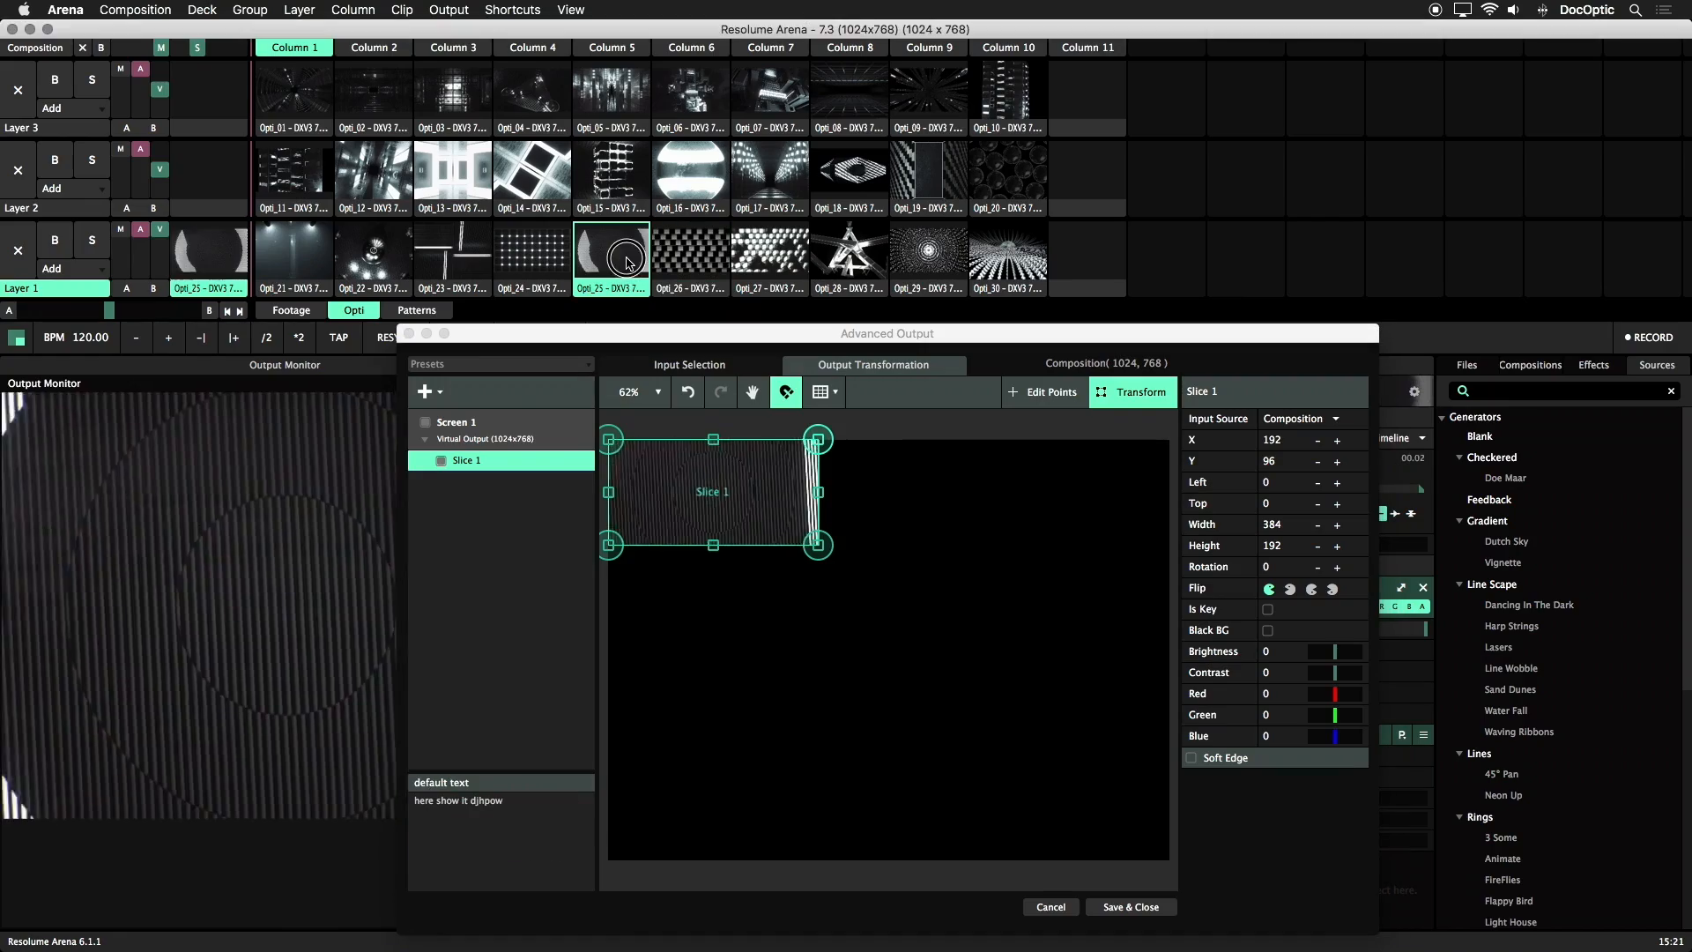
pyautogui.click(737, 367)
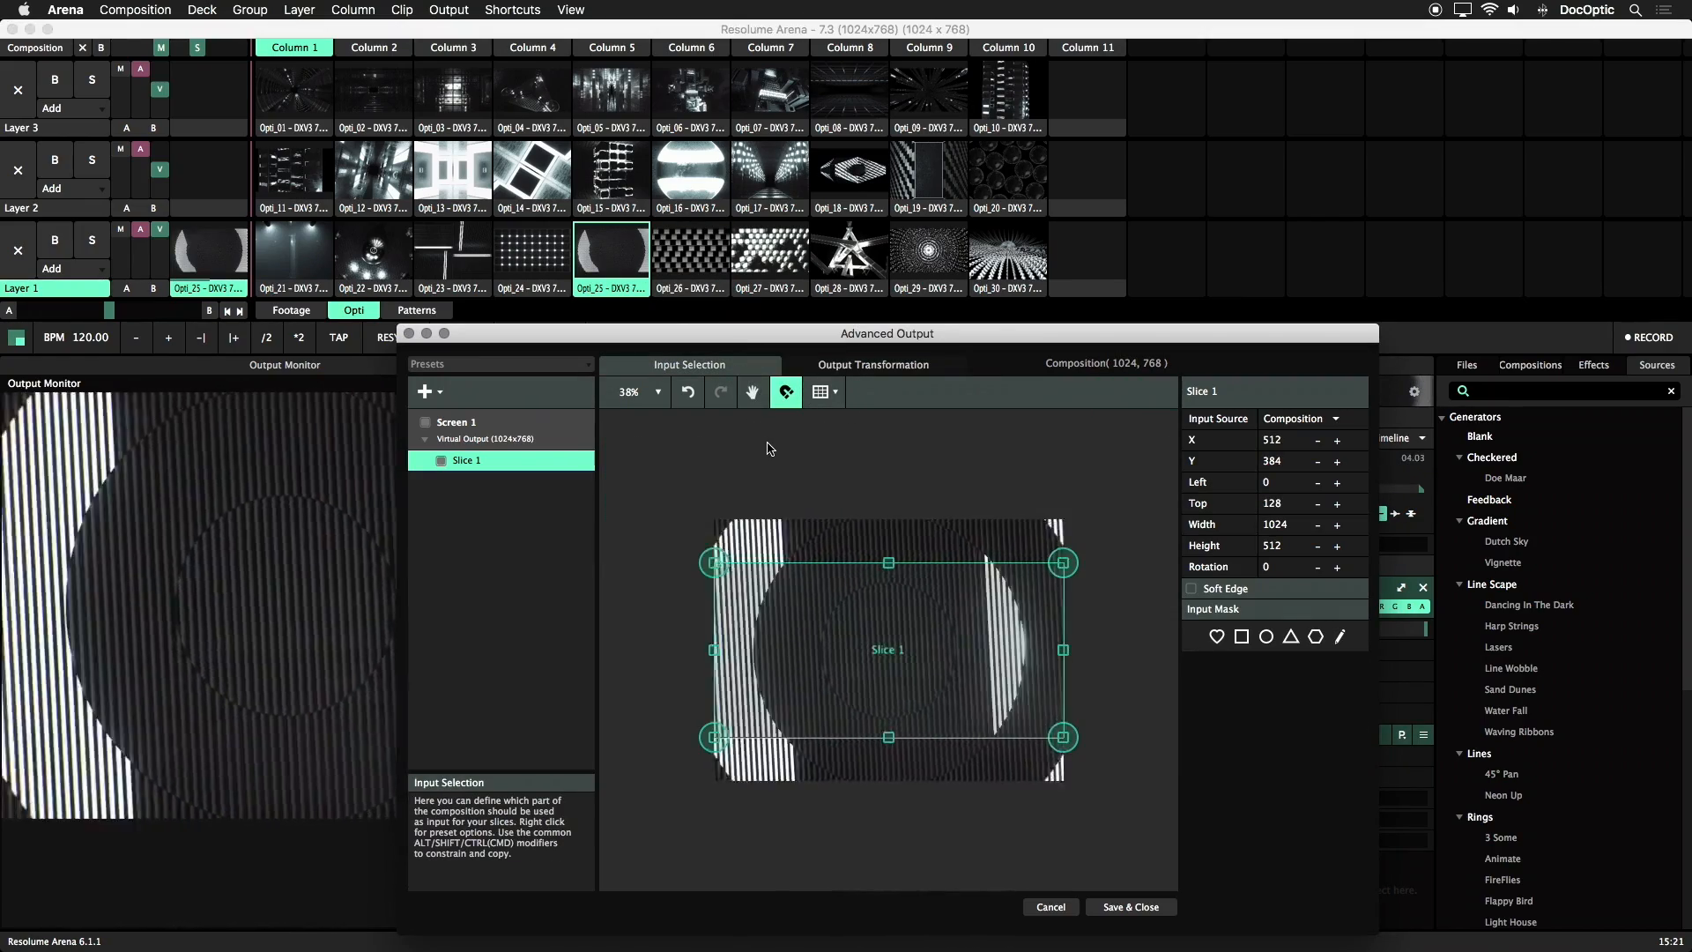
pyautogui.click(852, 365)
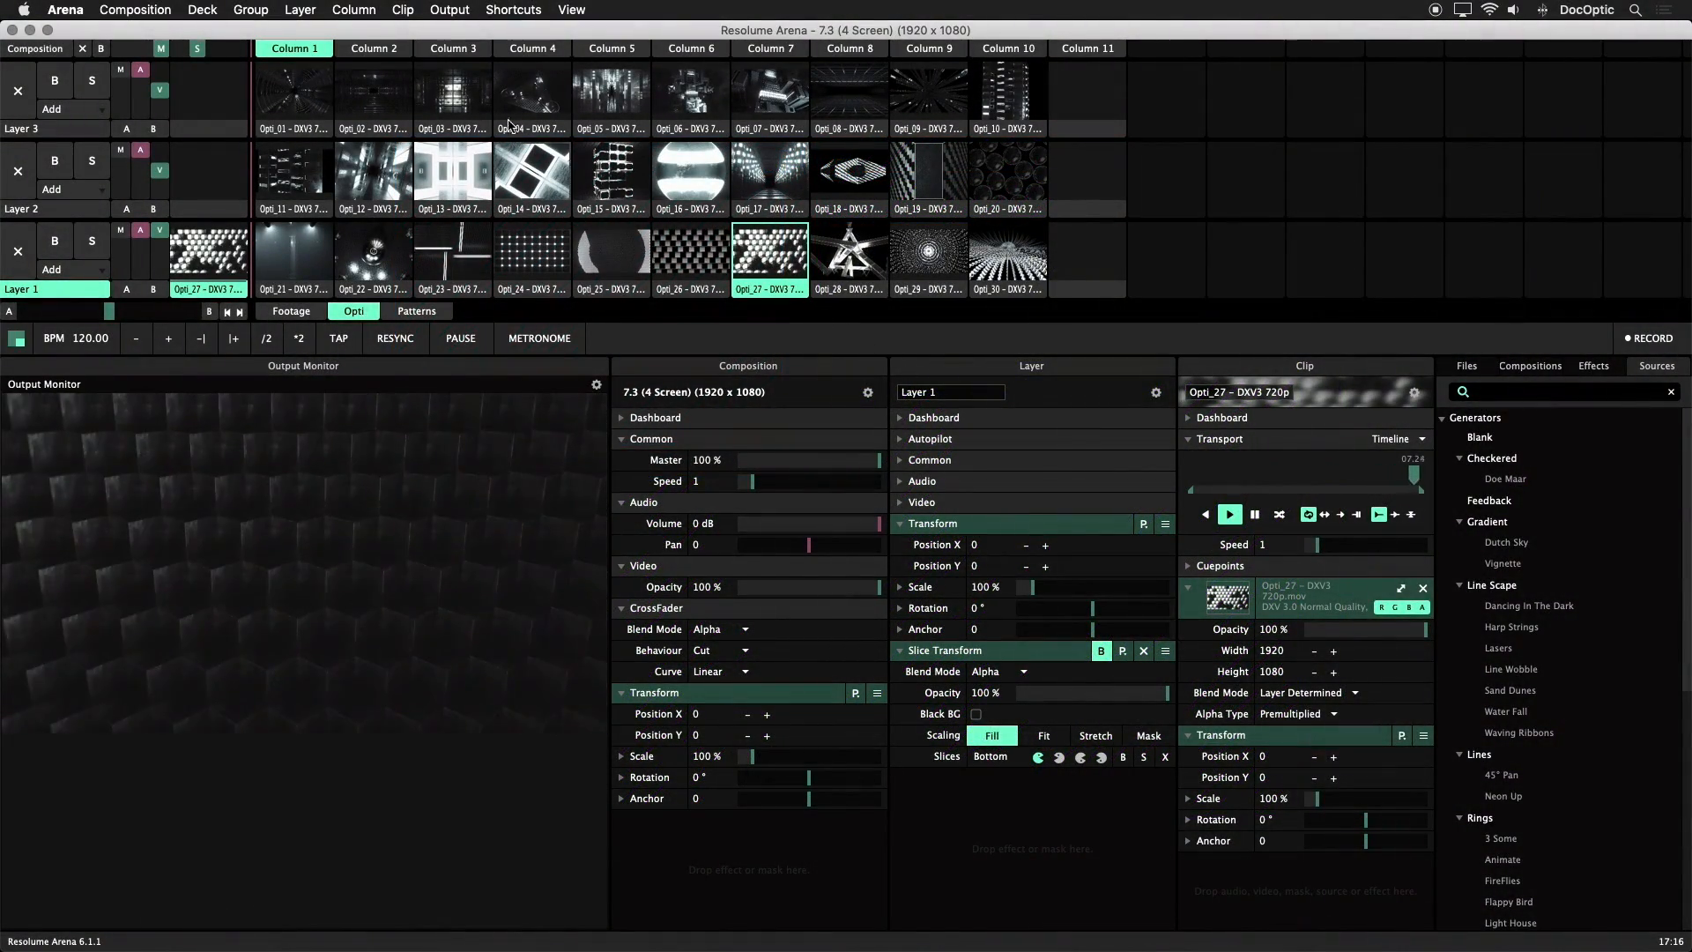
# Open the advanced output settings and examine the output sizes of the Center, Right Wing and Bottom slices
pyautogui.click(448, 10)
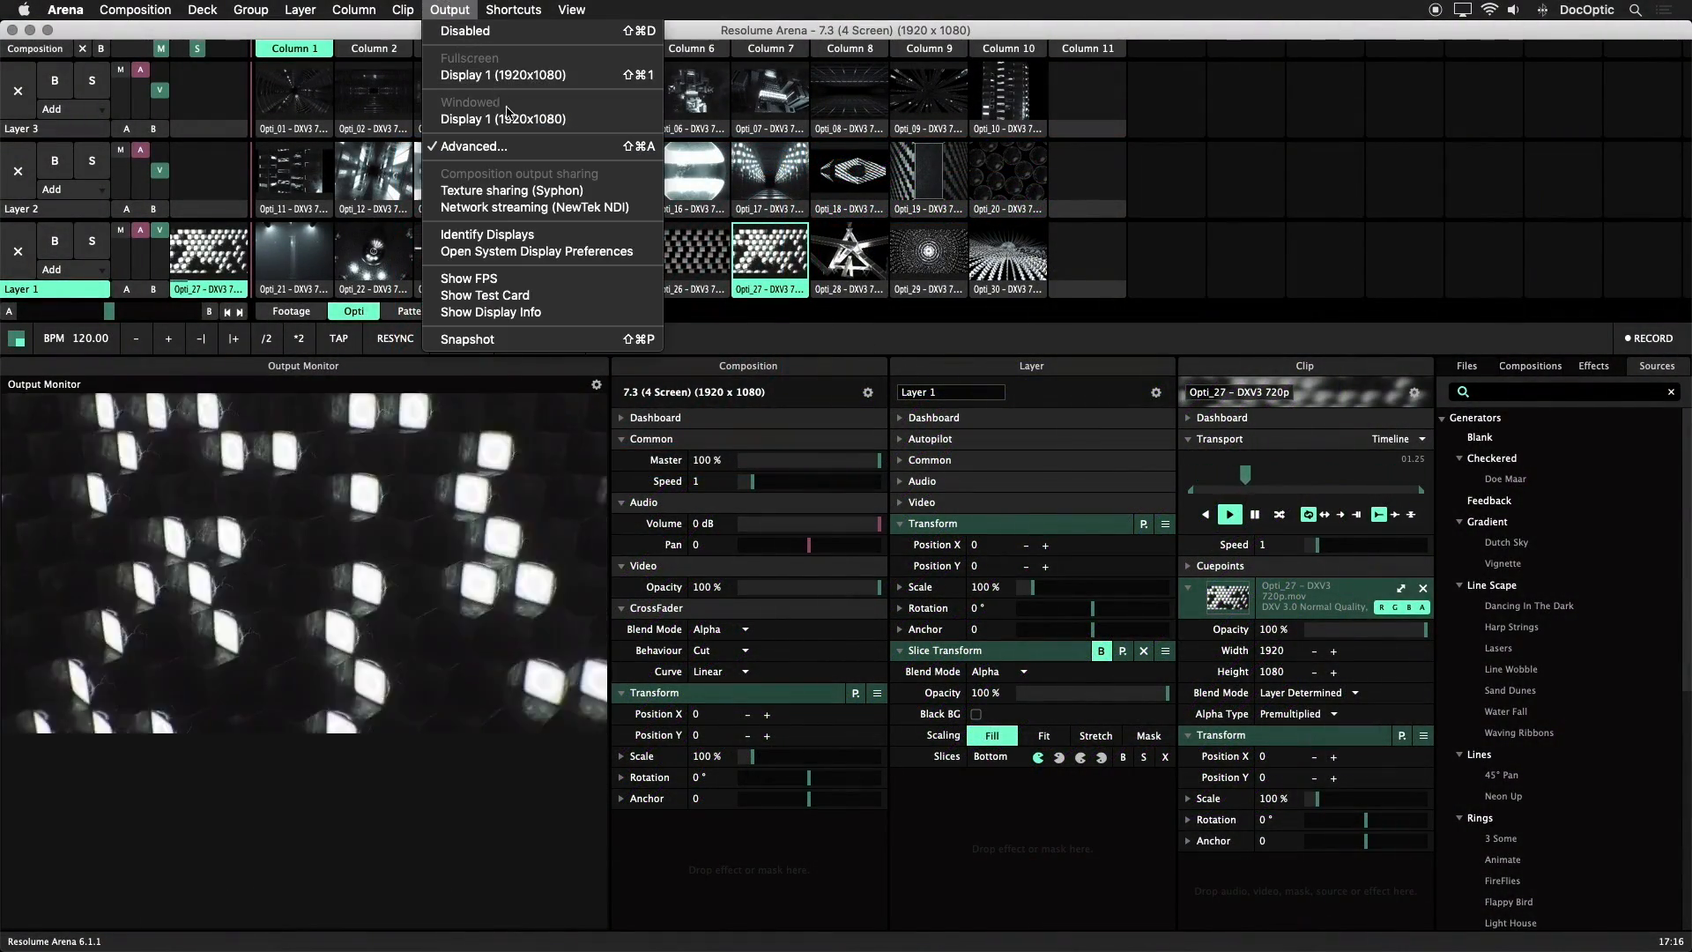
pyautogui.click(493, 146)
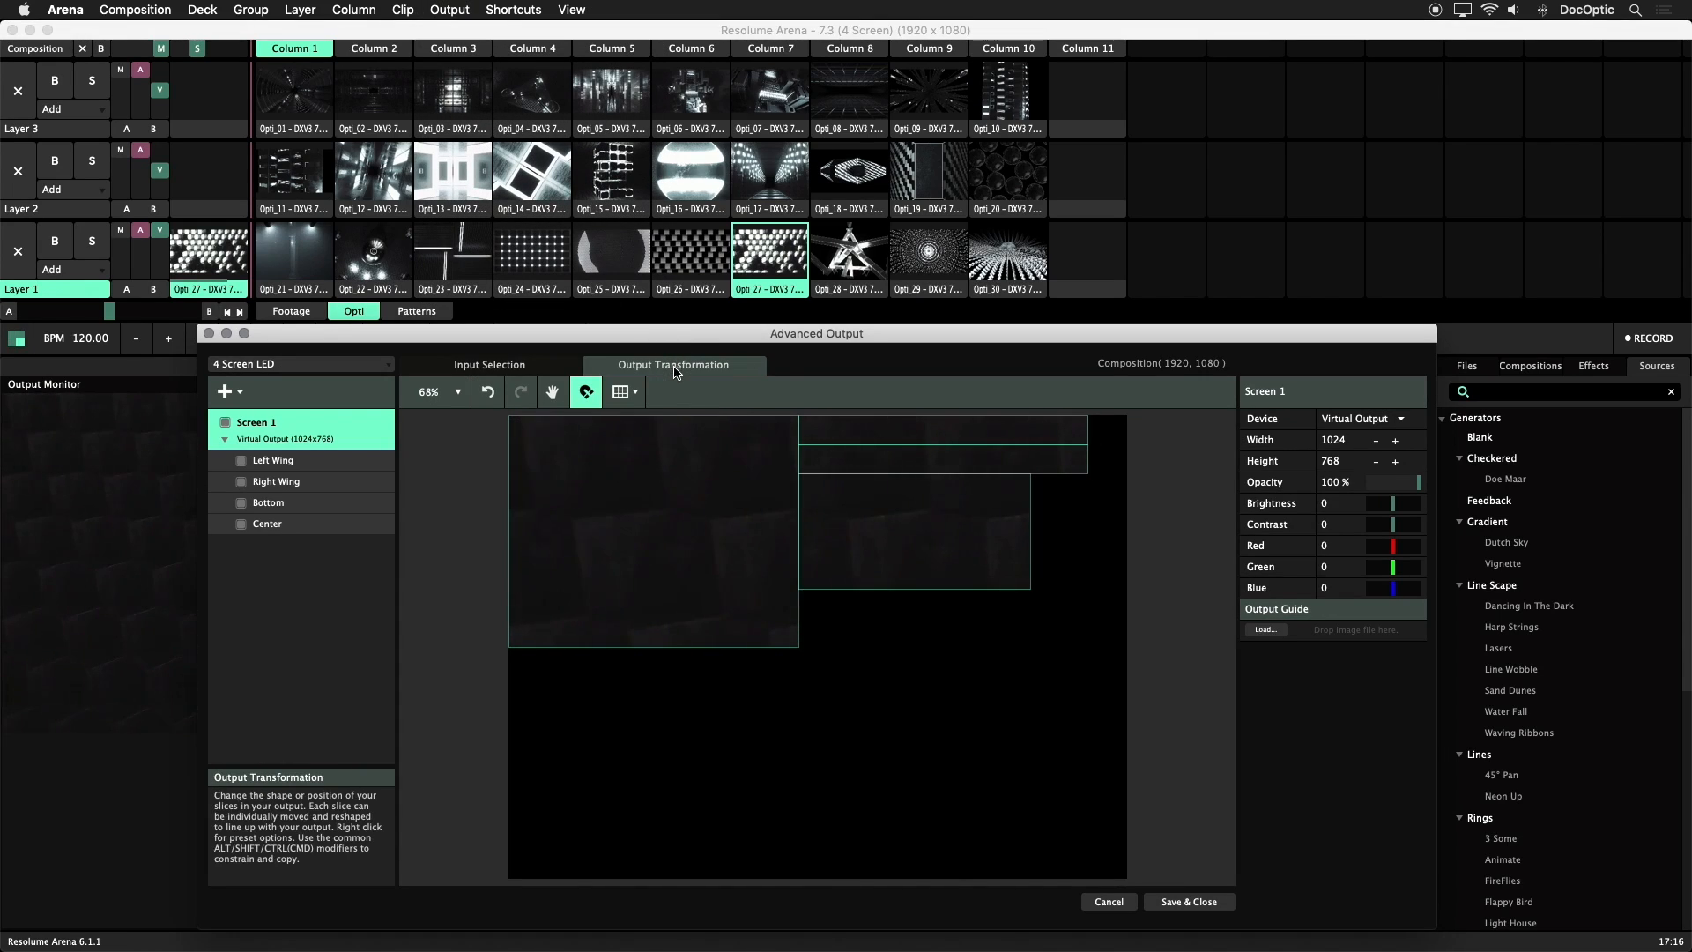
pyautogui.click(705, 432)
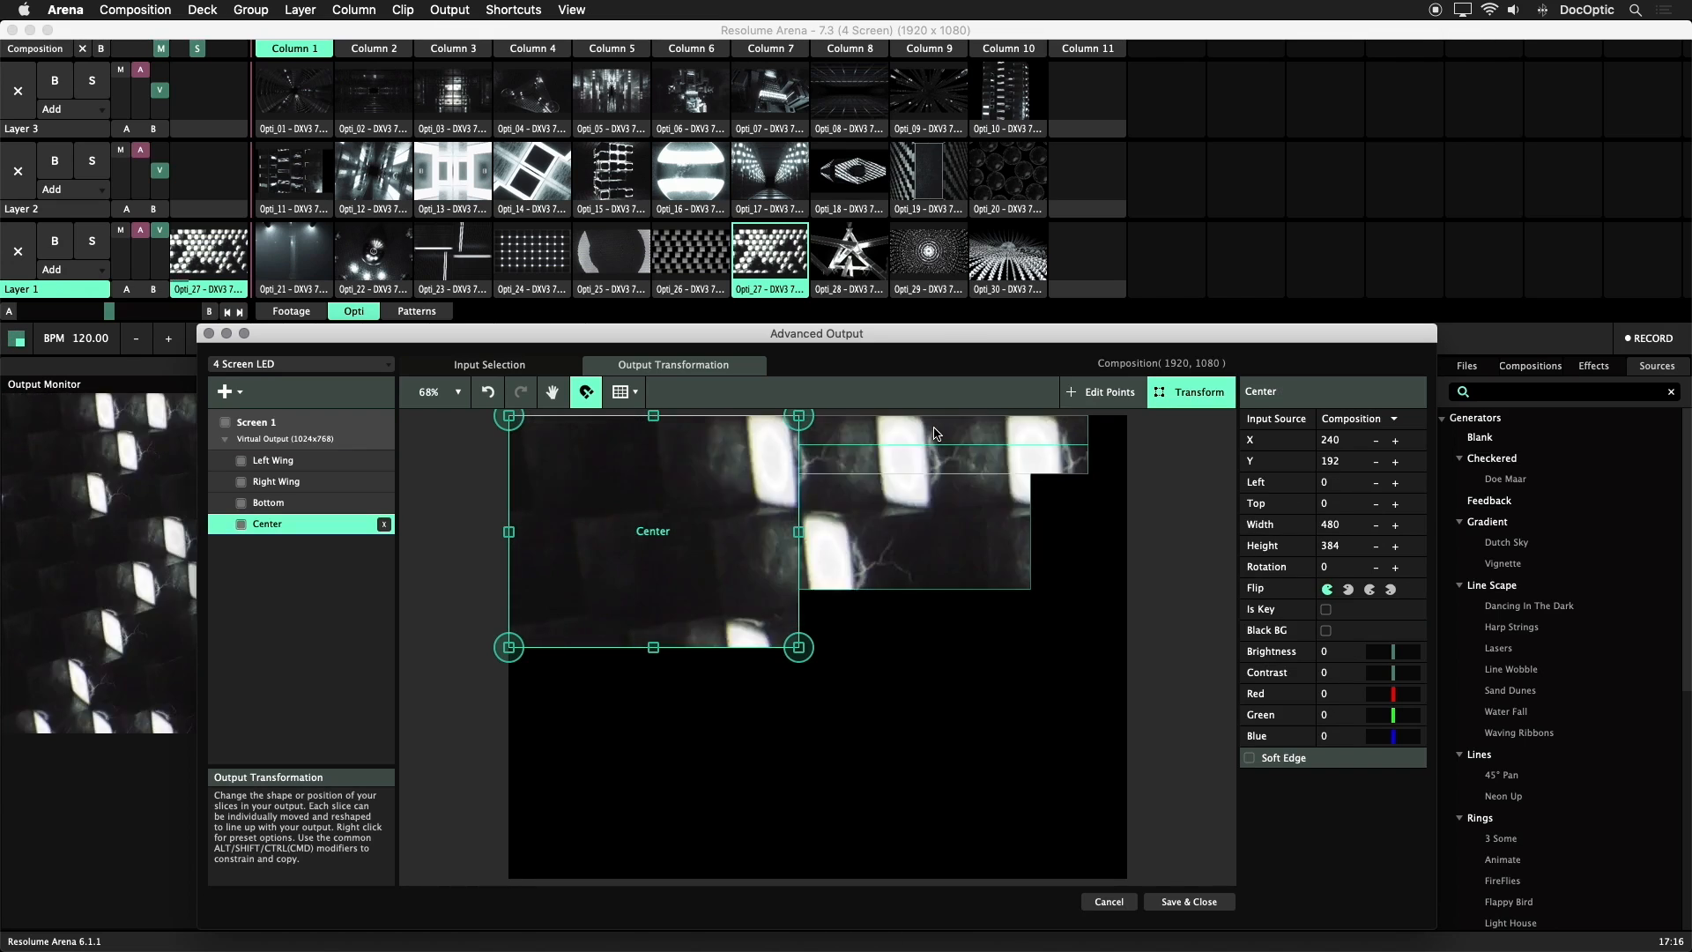
pyautogui.click(916, 458)
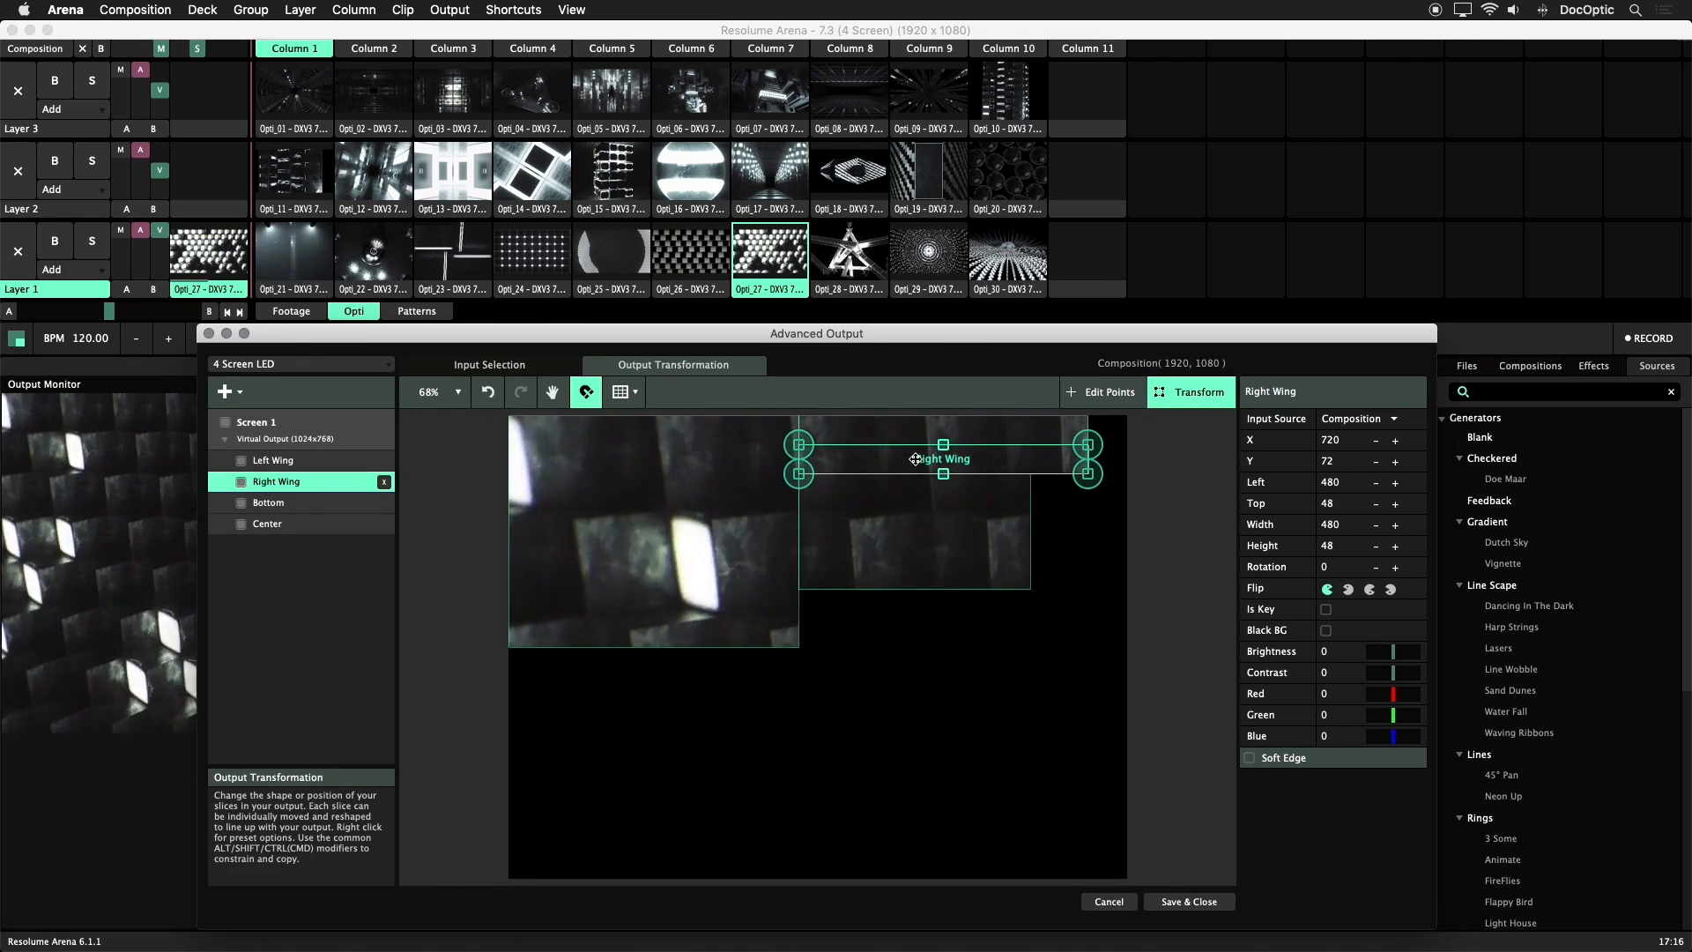
pyautogui.click(942, 562)
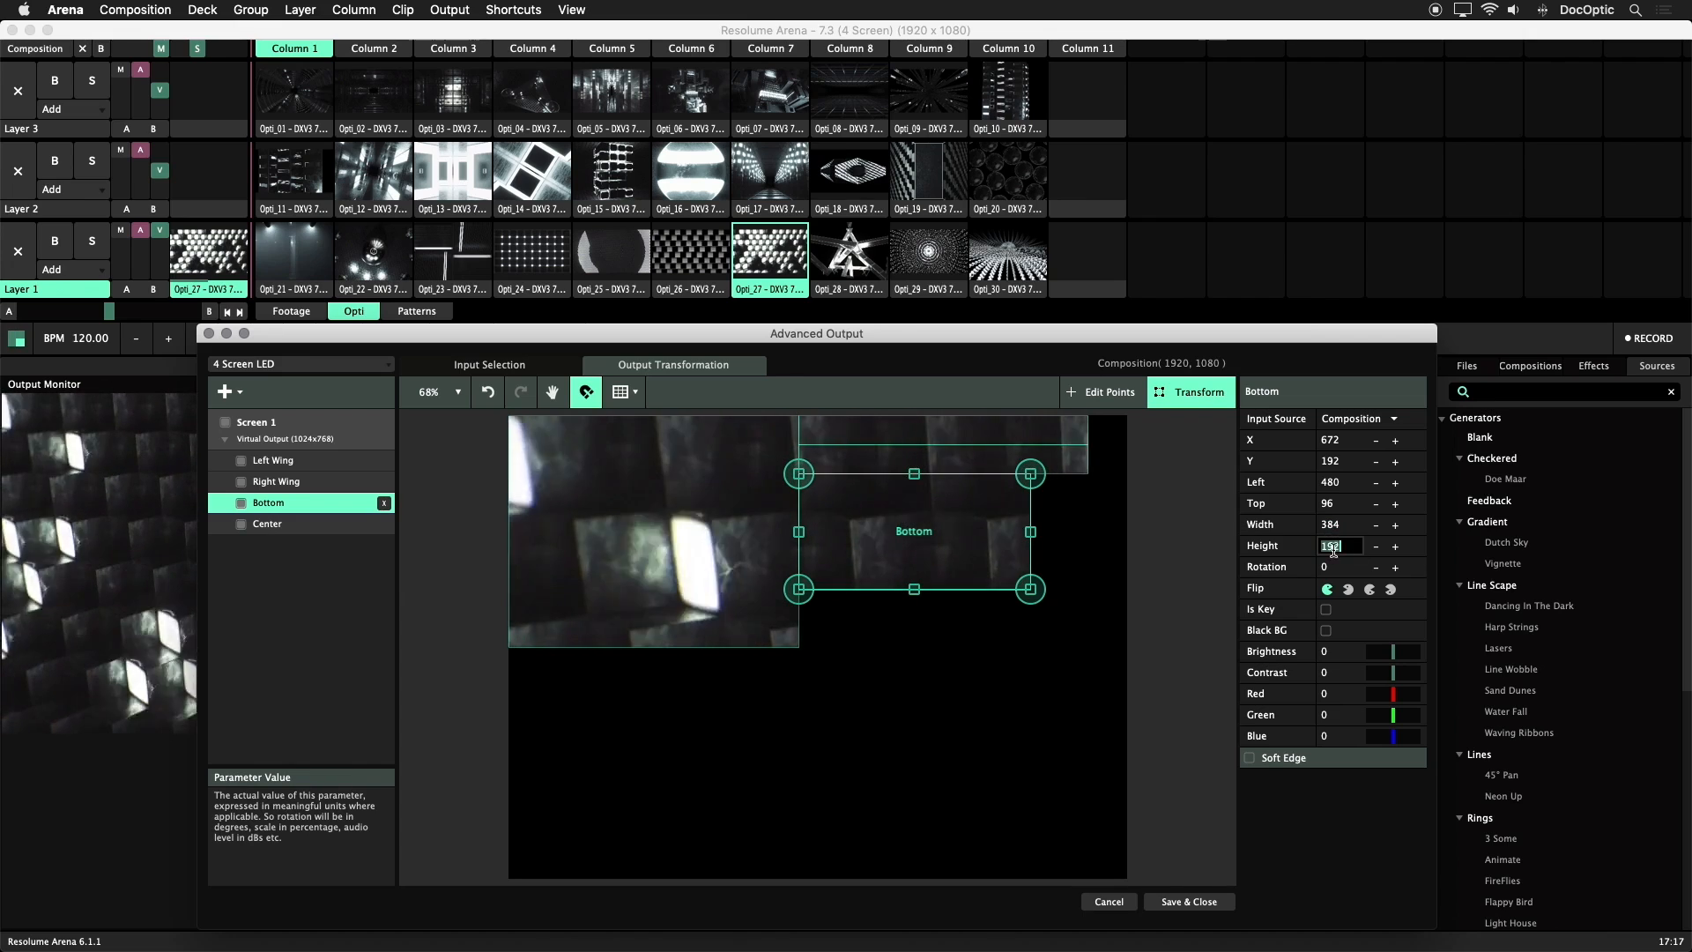
# Match the input selections of all four slices to their output shapes and compare them with the output layout
pyautogui.click(555, 360)
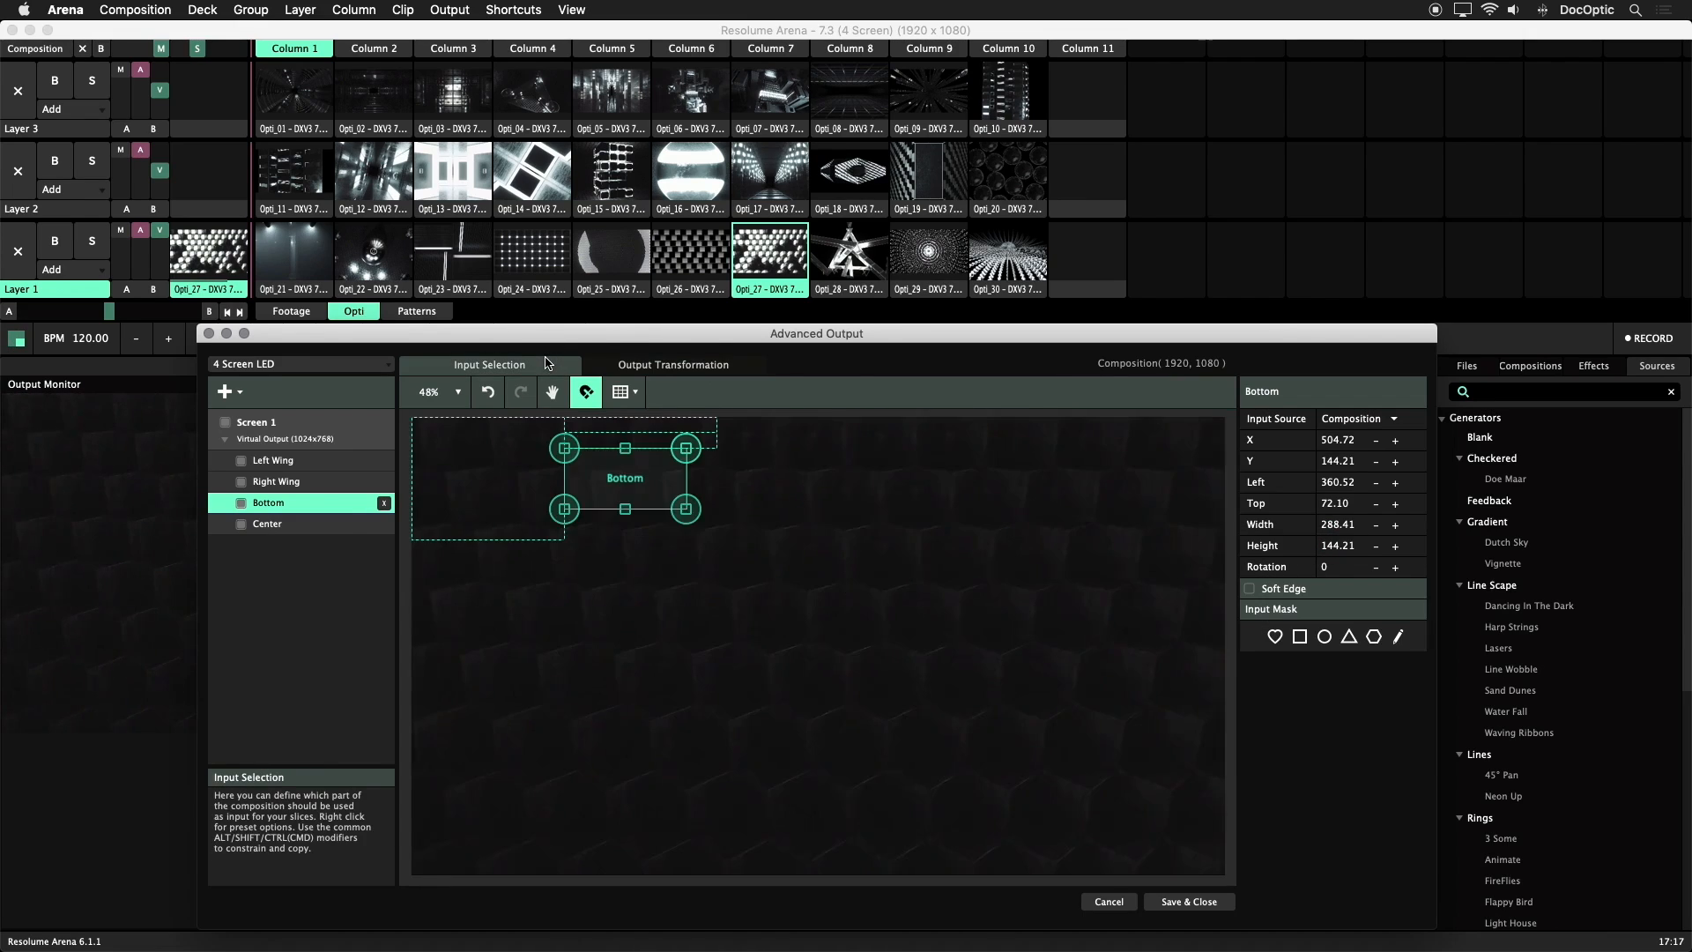
pyautogui.keyDown('shift'); pyautogui.click(331, 524); pyautogui.keyUp('shift')
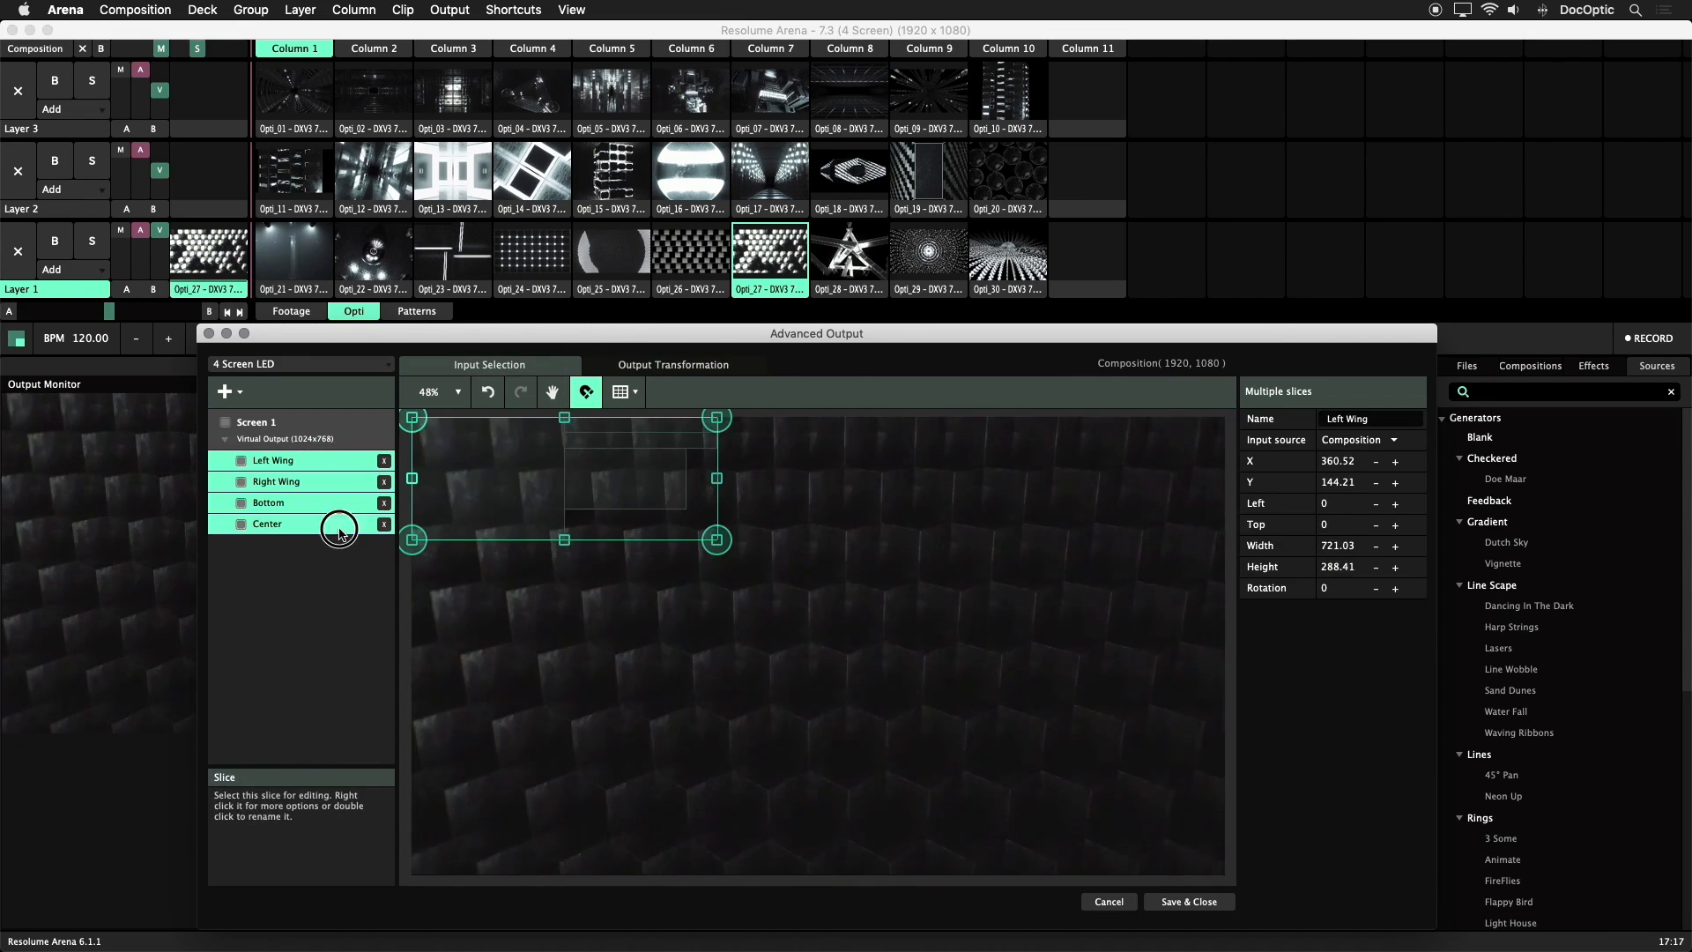
pyautogui.rightClick(330, 524)
pyautogui.click(390, 356)
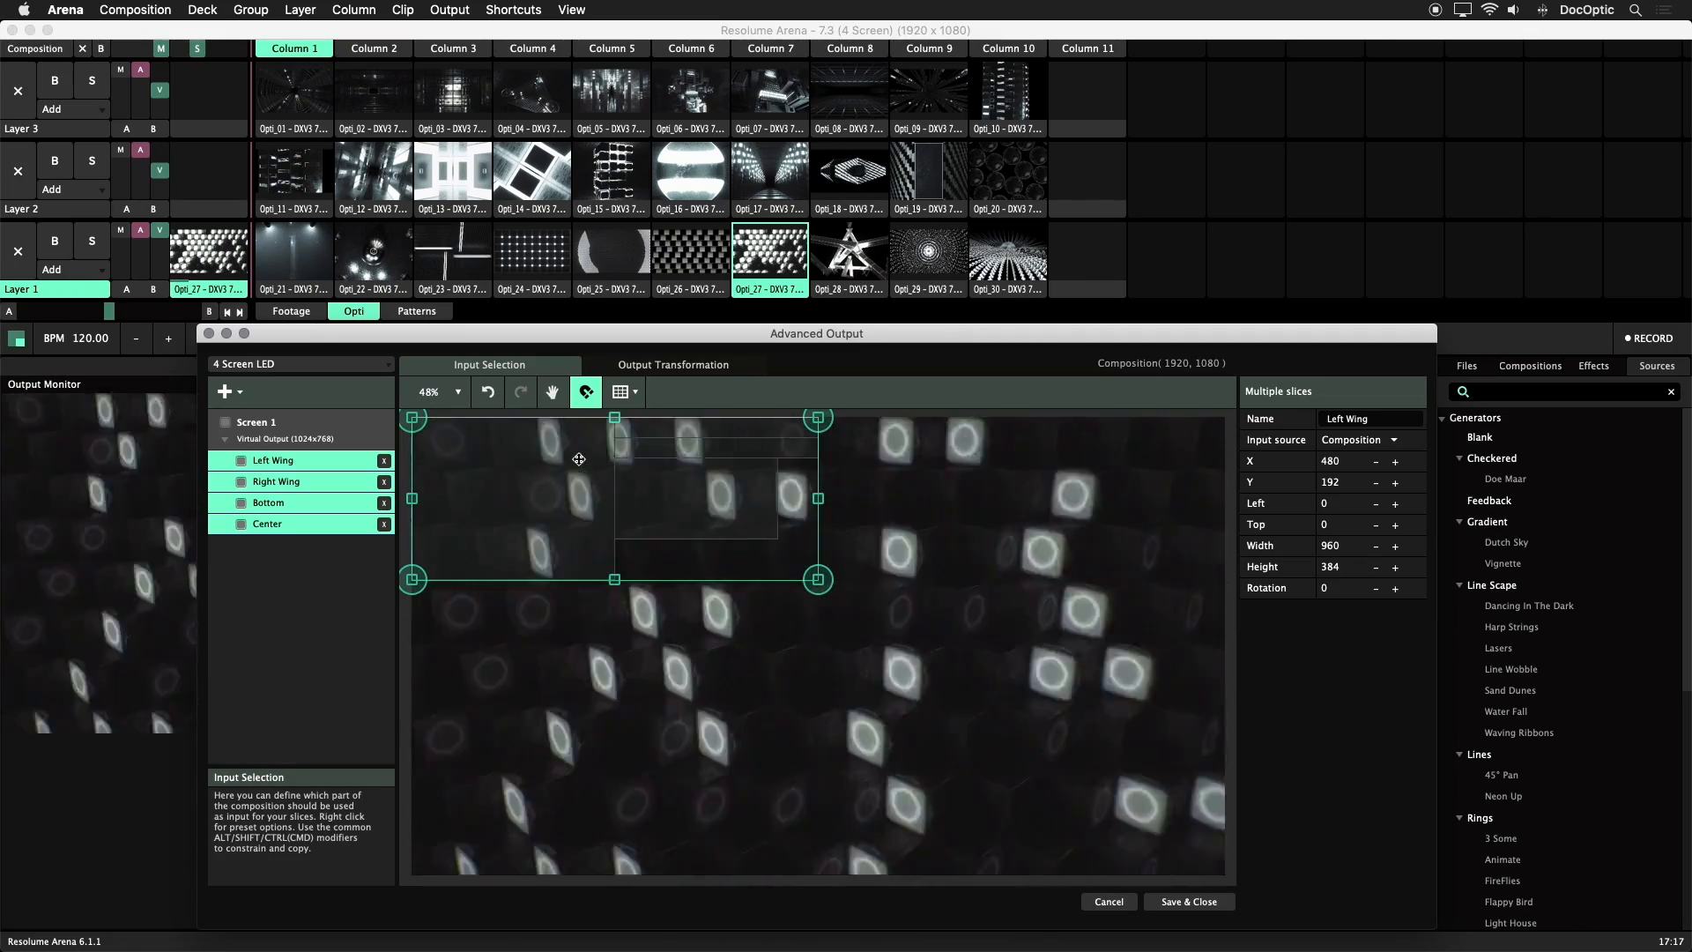
pyautogui.click(663, 369)
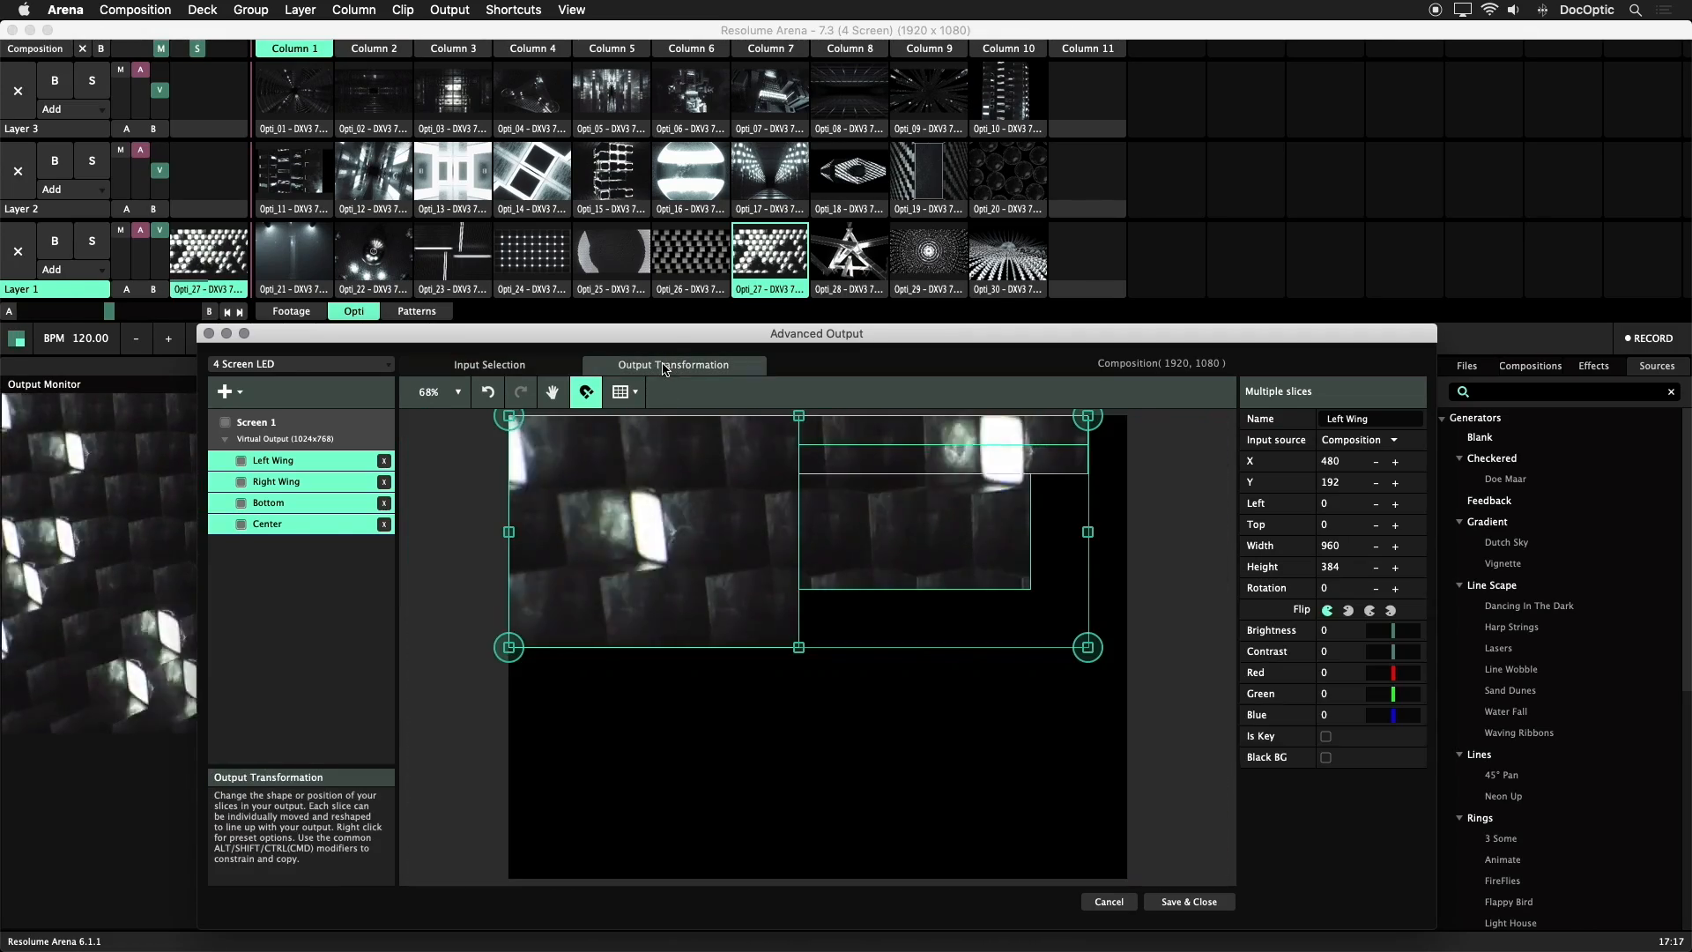
pyautogui.click(499, 368)
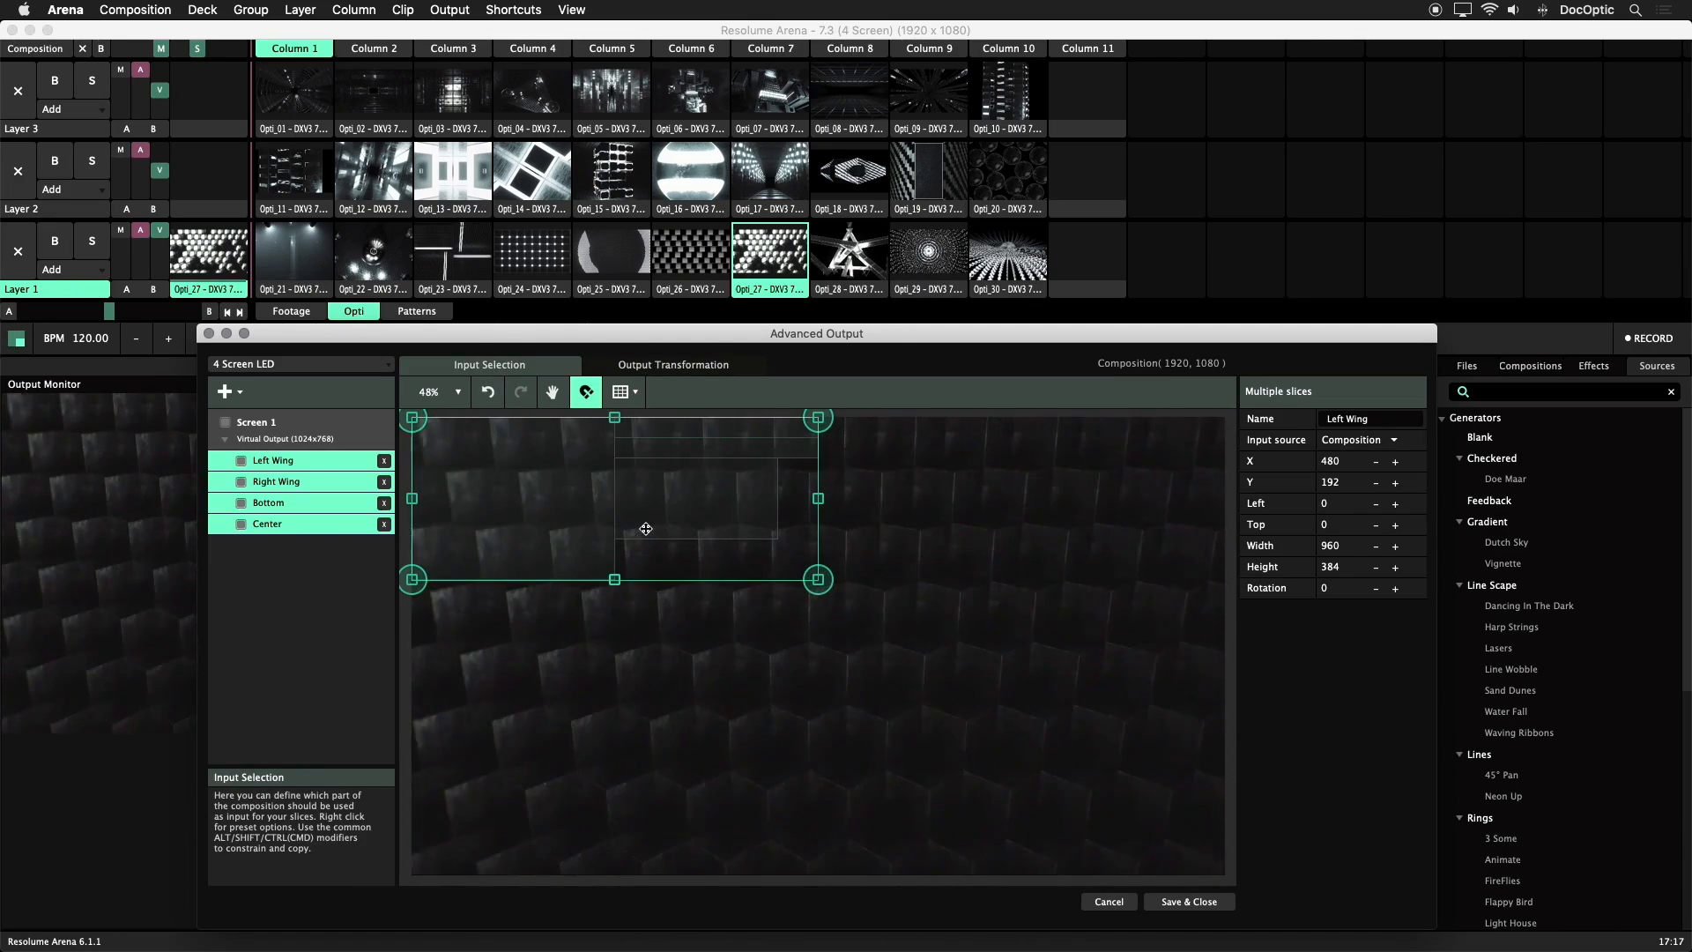
# Load LED Structure.png as Screen 1's input guide and set its opacity to 57%
pyautogui.click(718, 627)
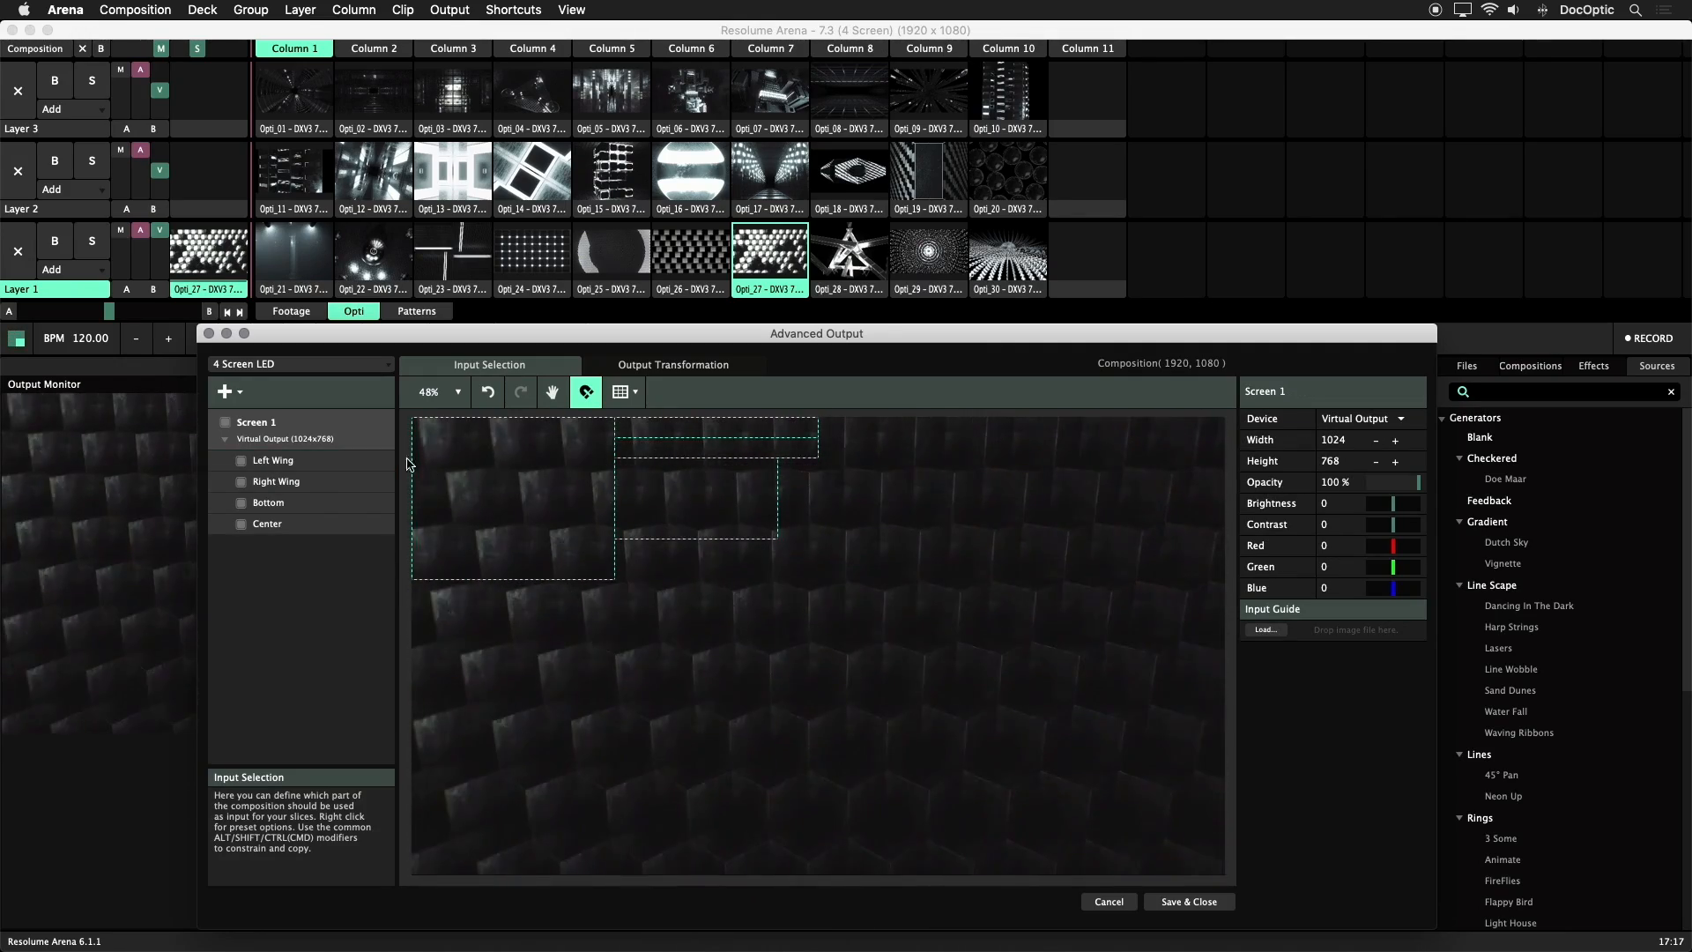
pyautogui.click(1245, 631)
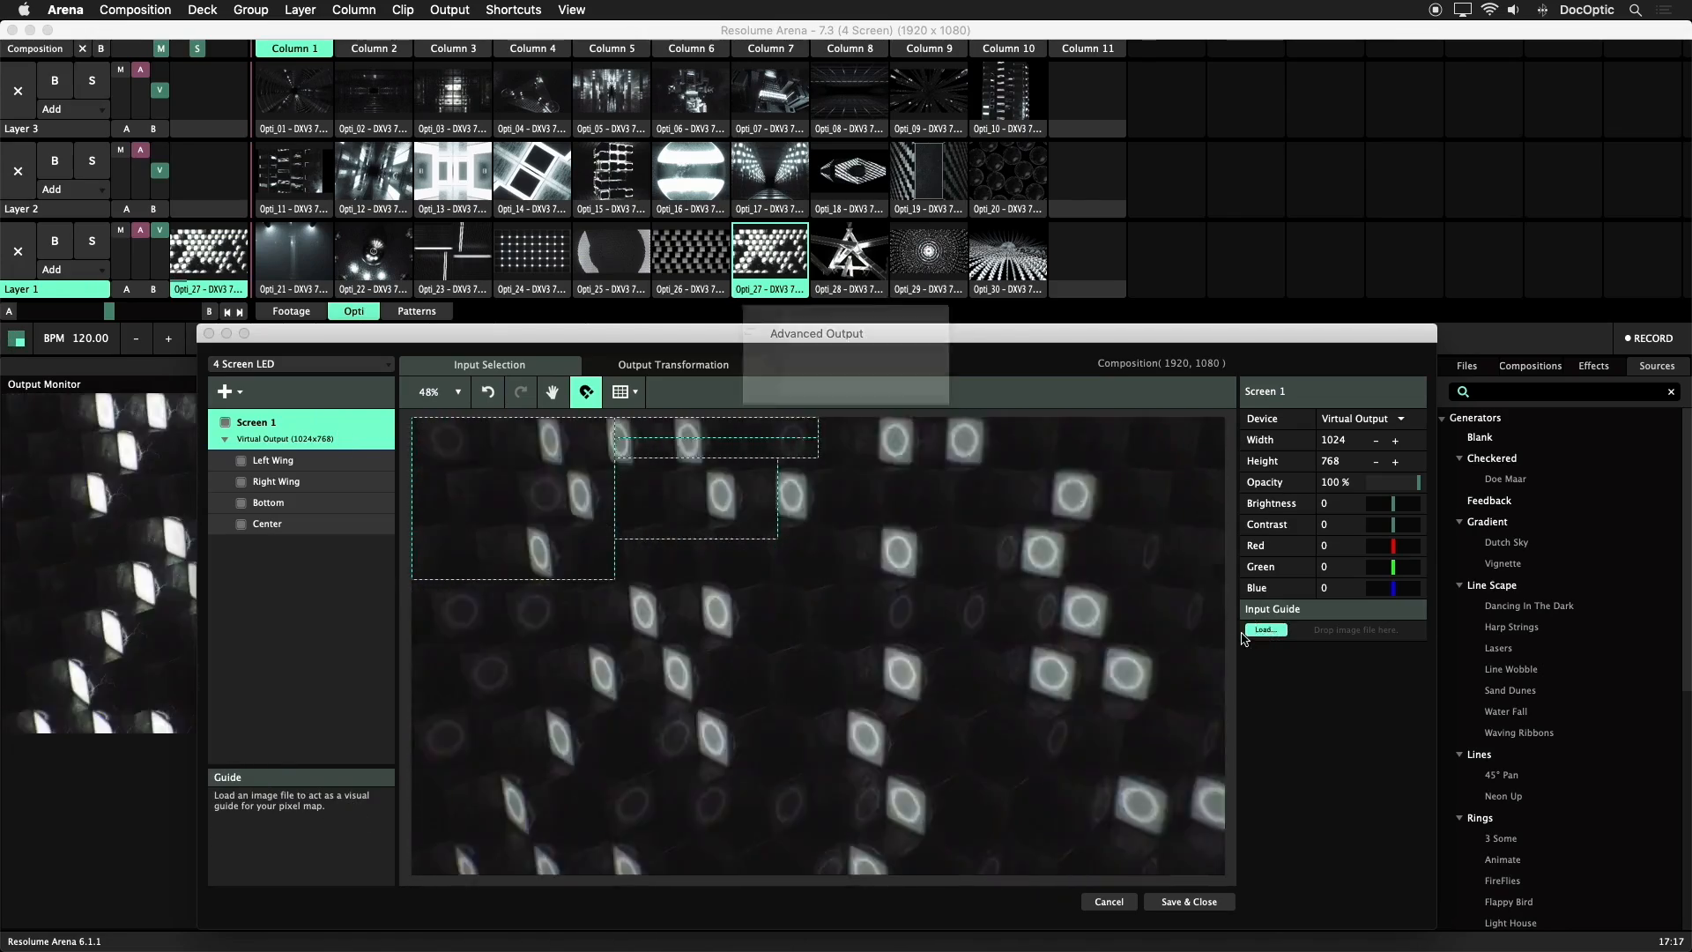
pyautogui.click(686, 199)
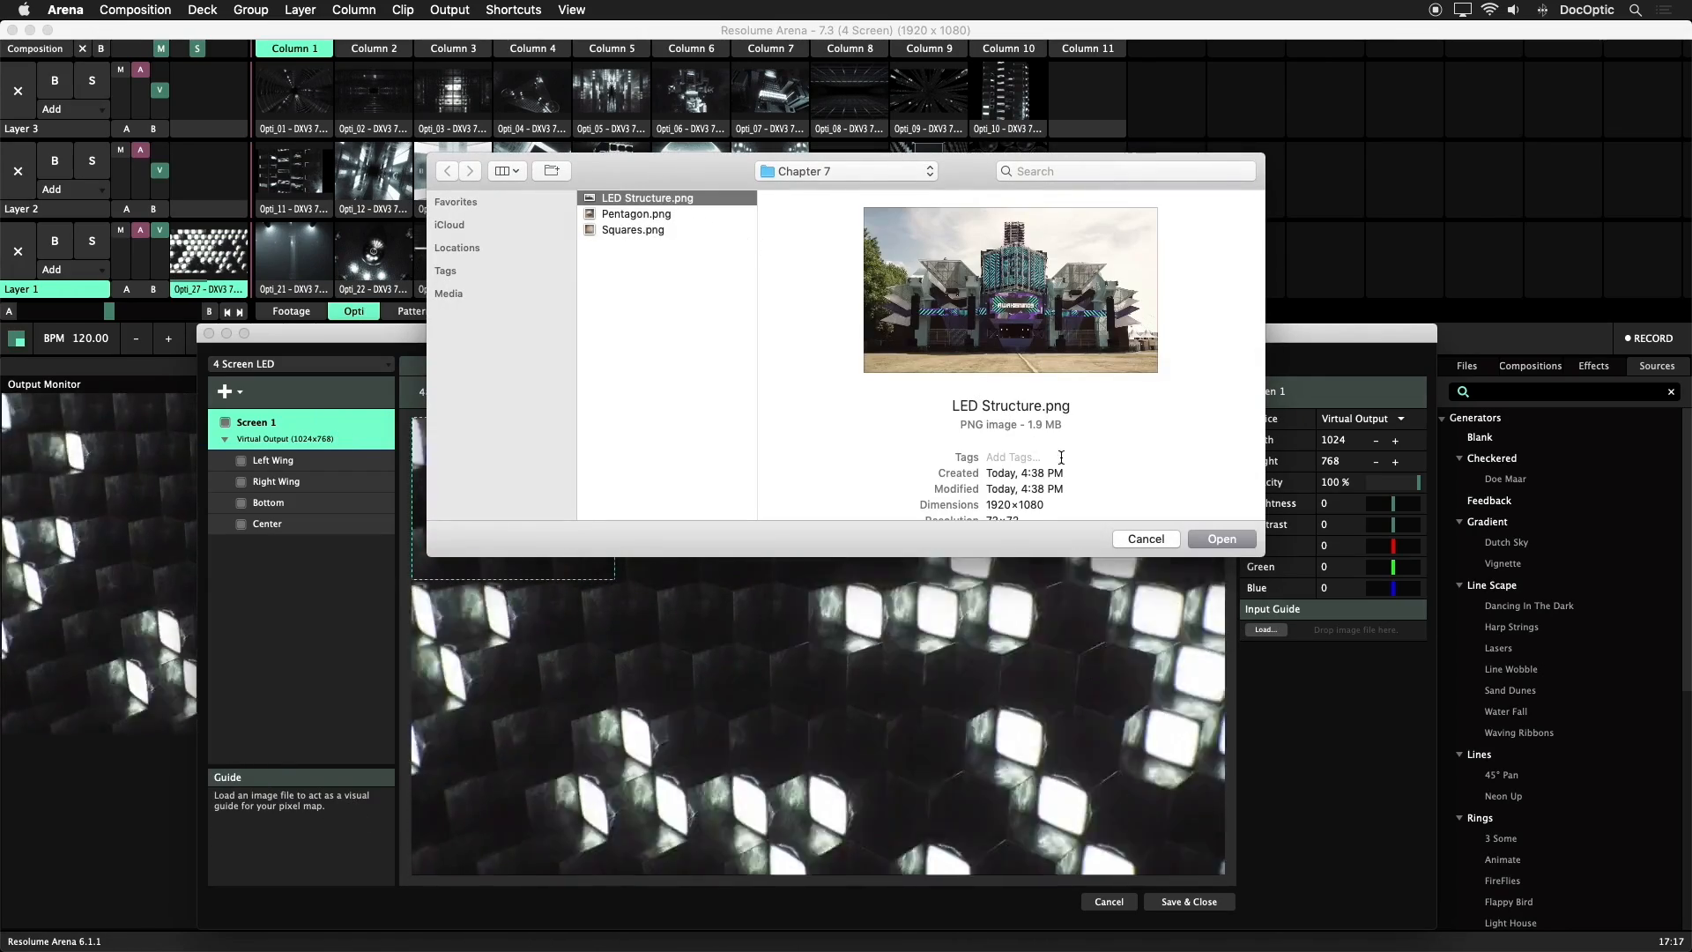
pyautogui.click(1221, 540)
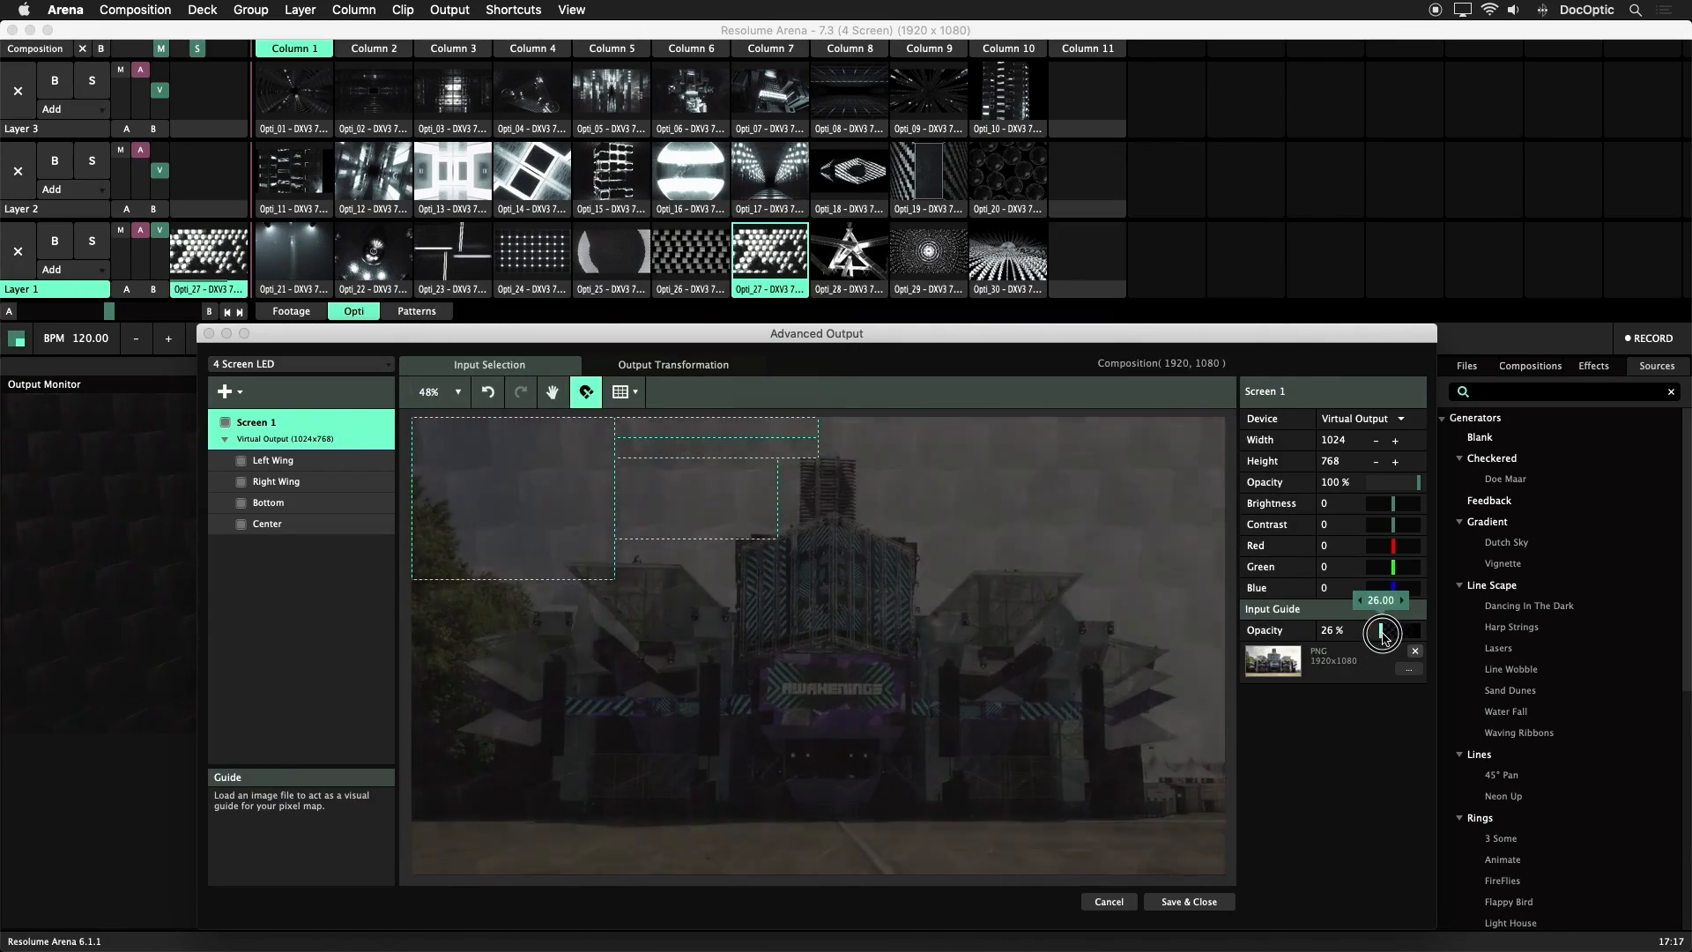
pyautogui.moveTo(1385, 633); pyautogui.dragTo(1399, 634)
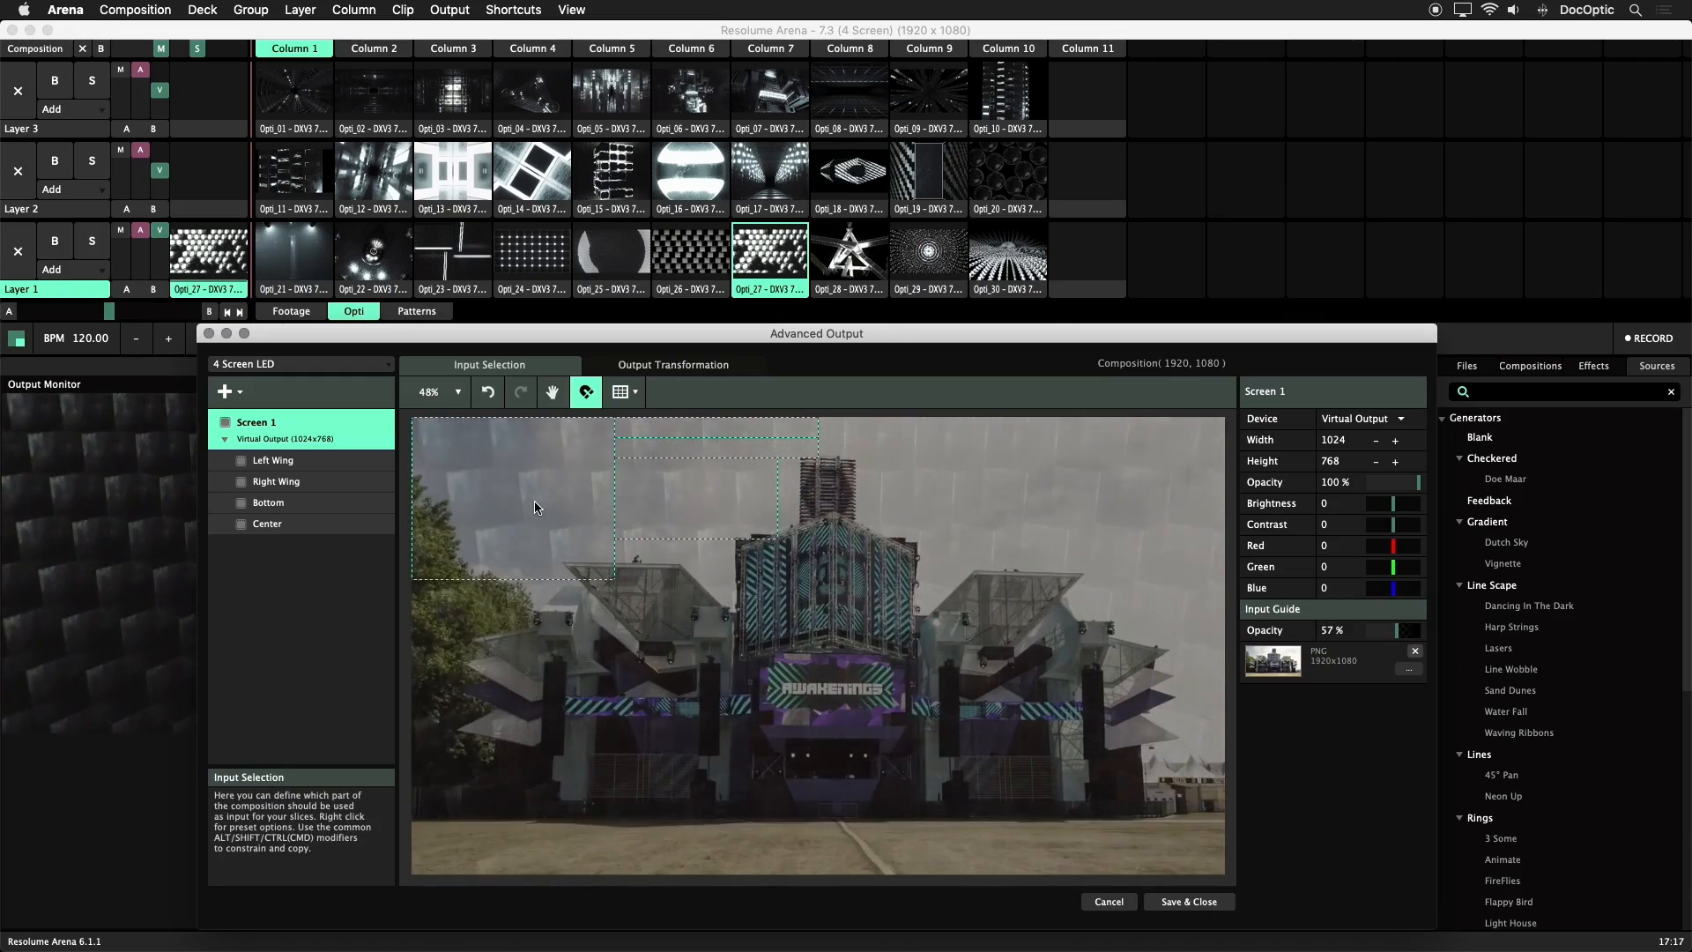
# Arrange the slices over the stage photo: Center on the tower, Bottom beneath it, Right Wing at X 528, Y 660, Left Wing at X 1392, Y 660
pyautogui.click(268, 502)
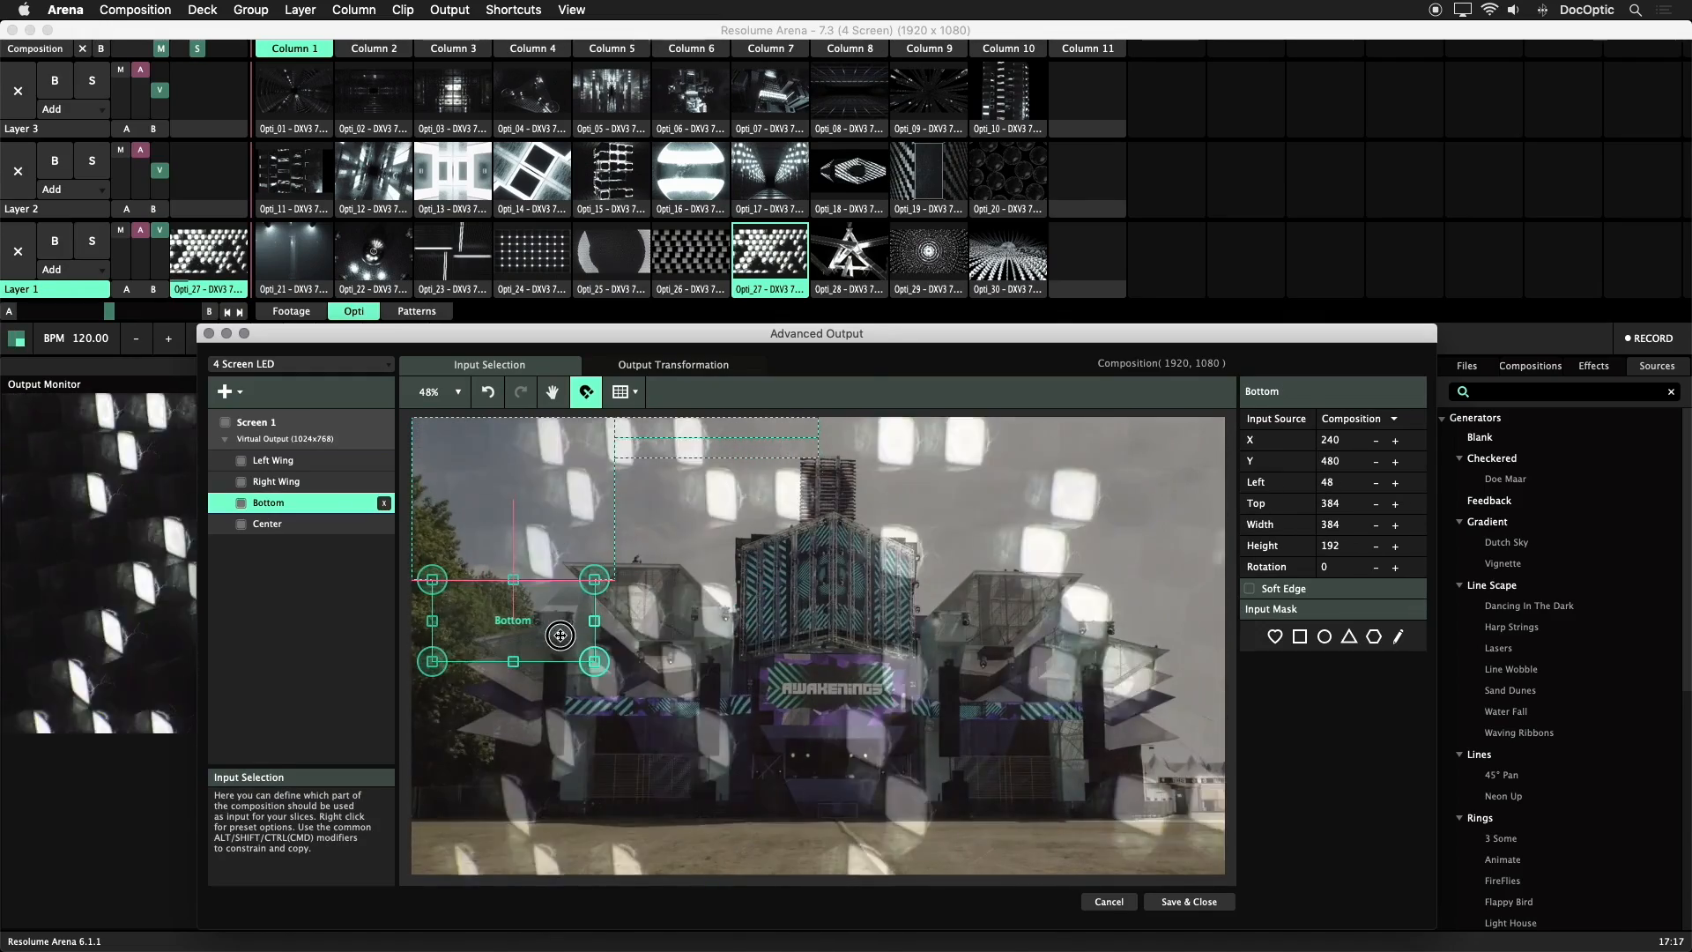
pyautogui.click(539, 529)
pyautogui.moveTo(661, 622); pyautogui.dragTo(871, 632)
pyautogui.moveTo(730, 447); pyautogui.dragTo(649, 696)
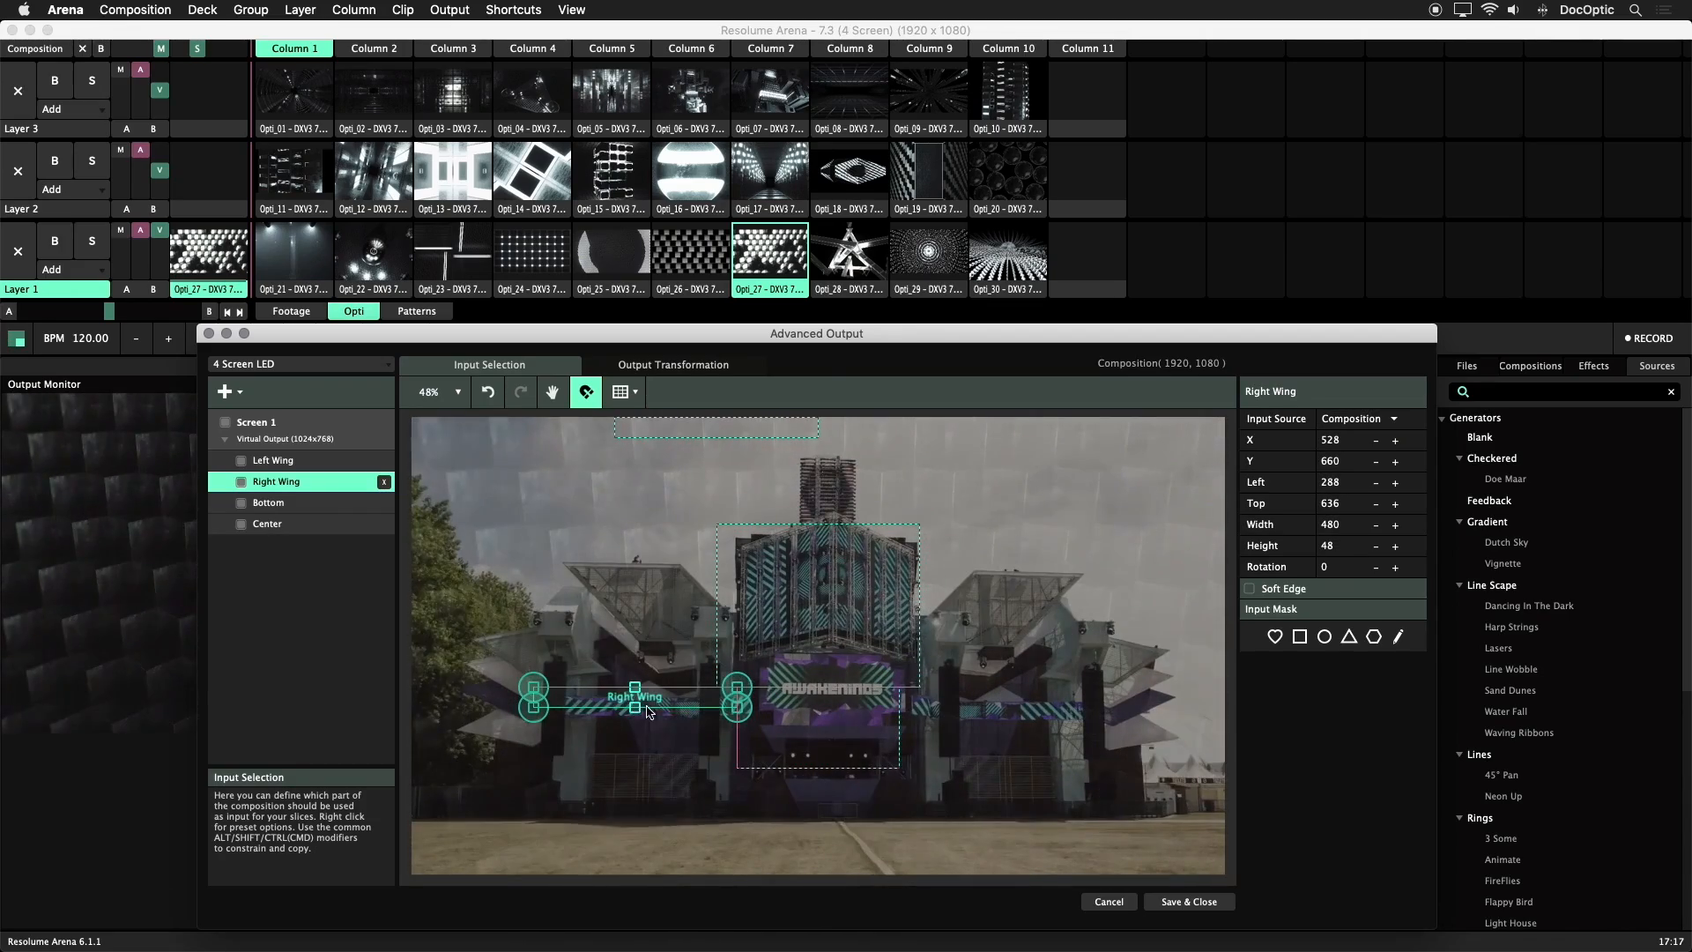
pyautogui.moveTo(719, 420); pyautogui.dragTo(1002, 699)
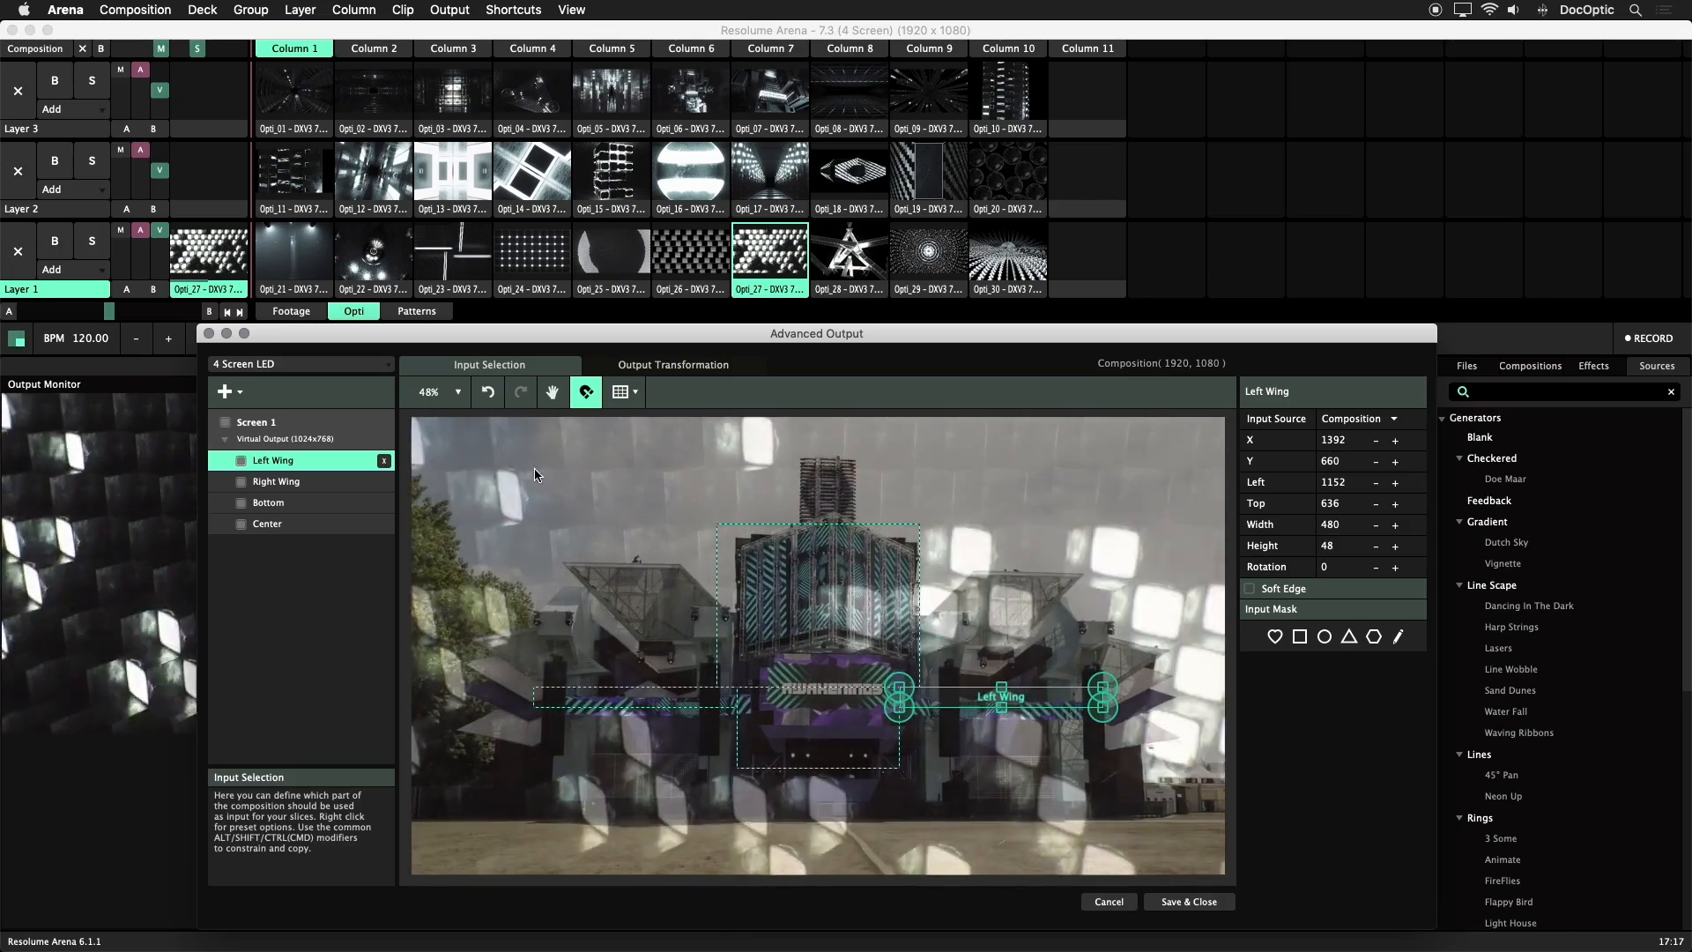
# Scale all four input slices together to 1920 by 822.86 and centre the group on the composition at X 960, Y 540
pyautogui.click(719, 633)
pyautogui.press('super+a')
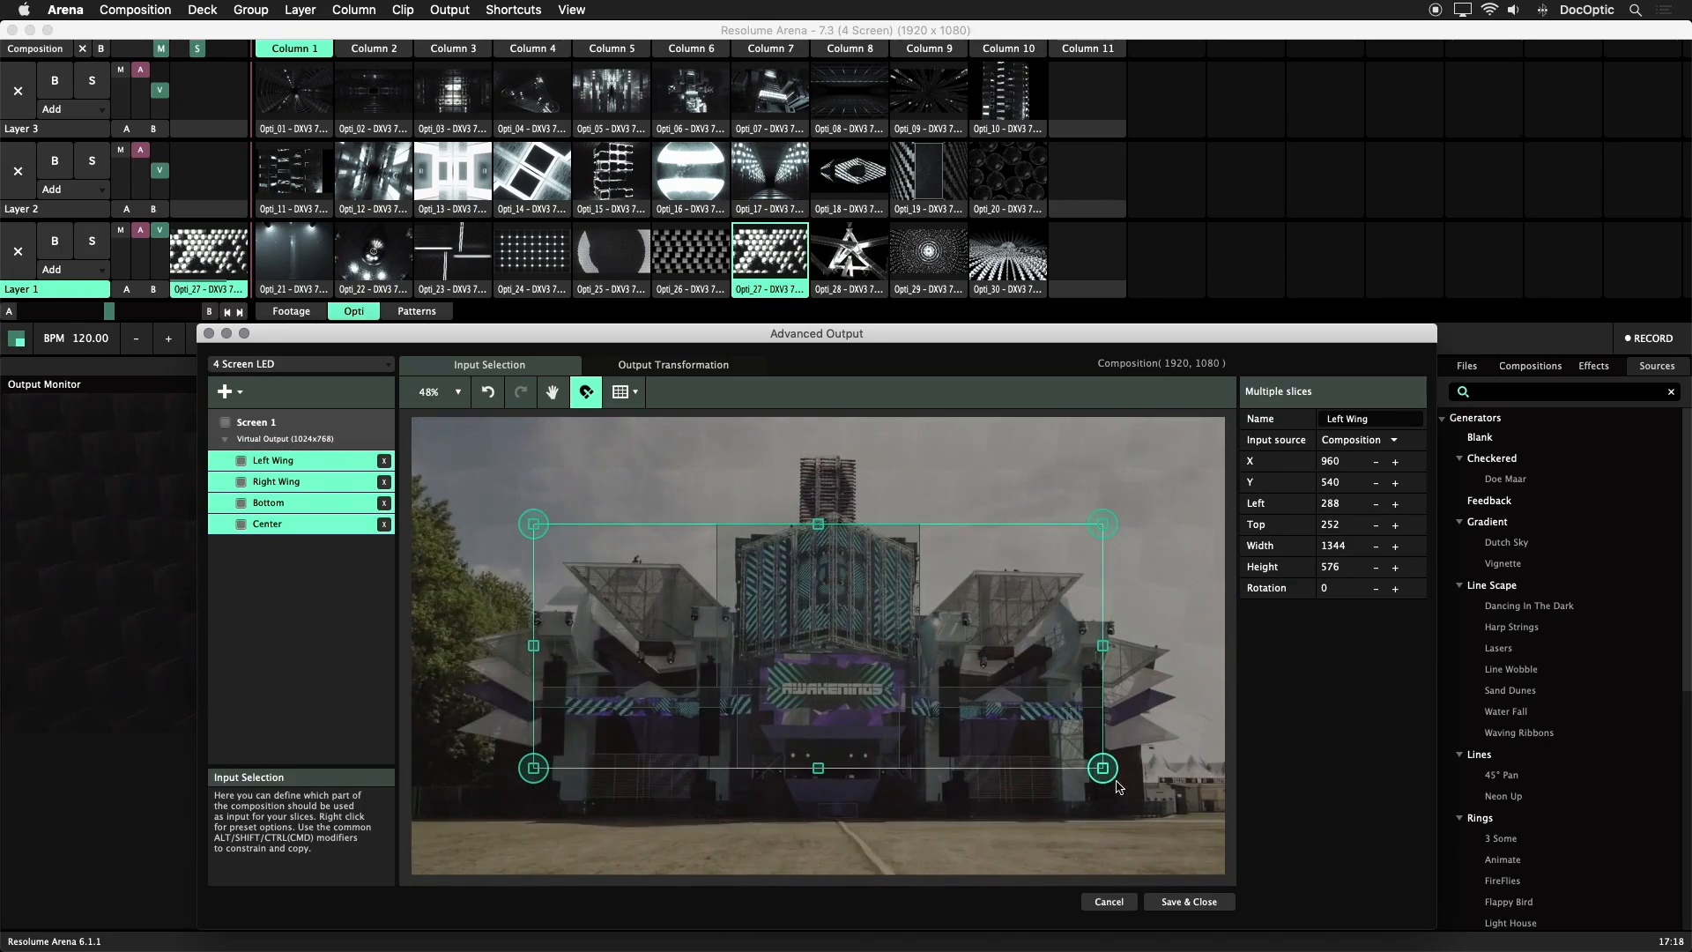
pyautogui.moveTo(1103, 769); pyautogui.dragTo(1225, 819)
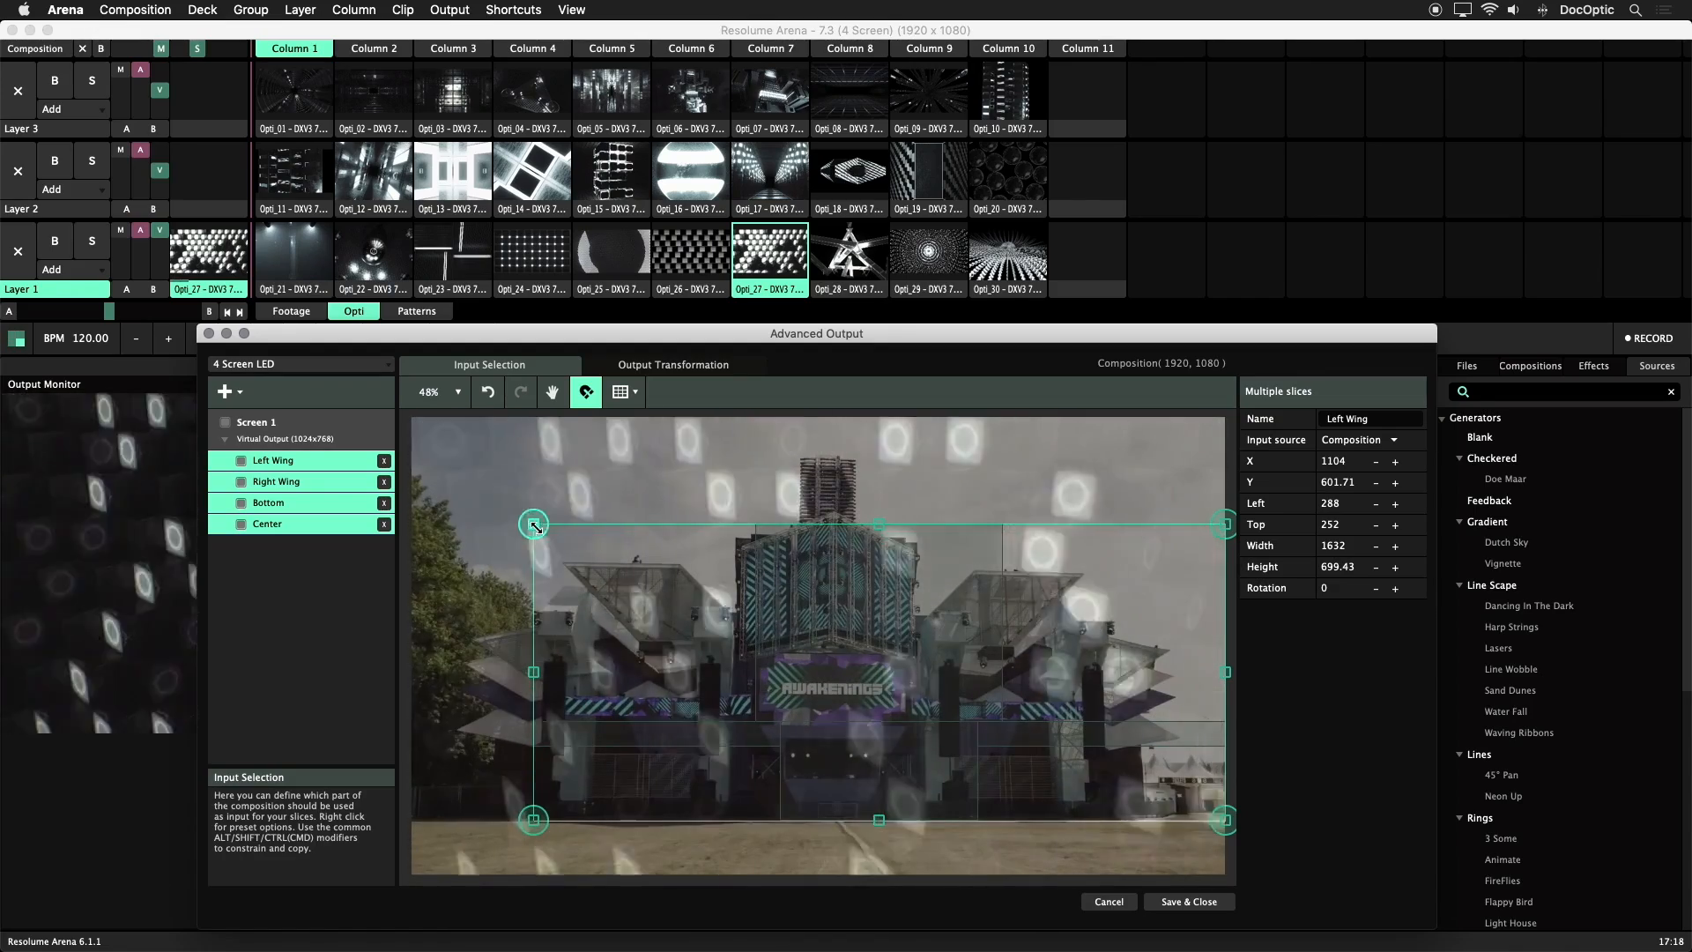
pyautogui.moveTo(742, 598); pyautogui.dragTo(681, 588)
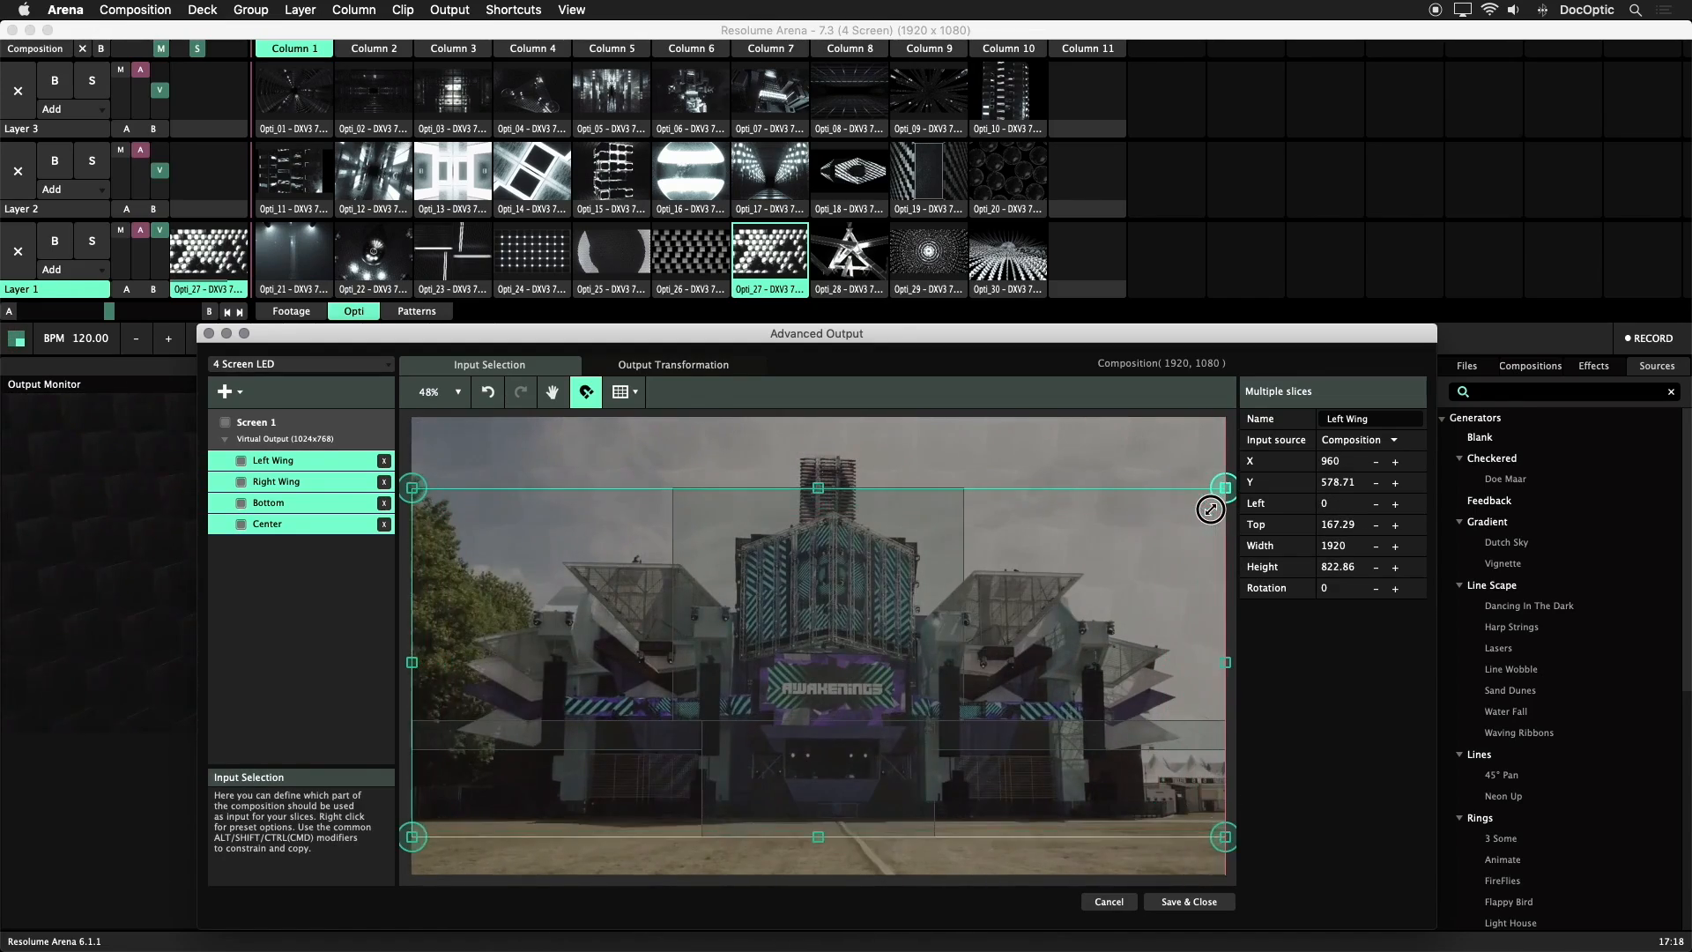
pyautogui.moveTo(1153, 562); pyautogui.dragTo(1144, 547)
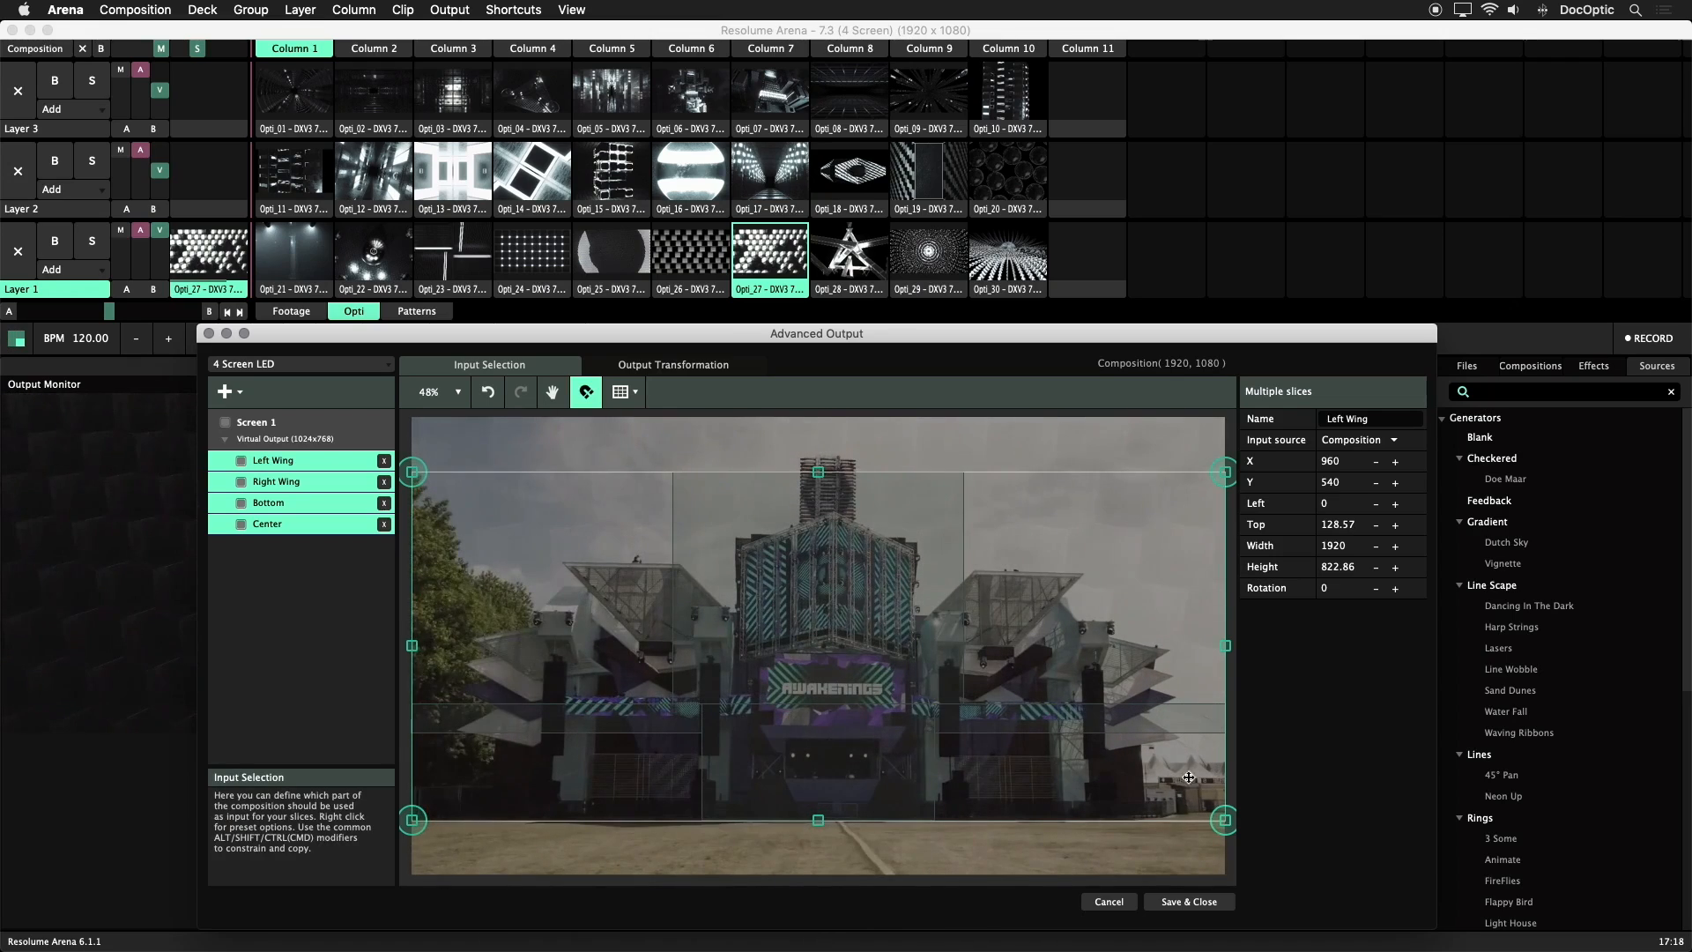
# Save and close the advanced output setup, and clear the playing clip from Layer 1
pyautogui.click(1214, 905)
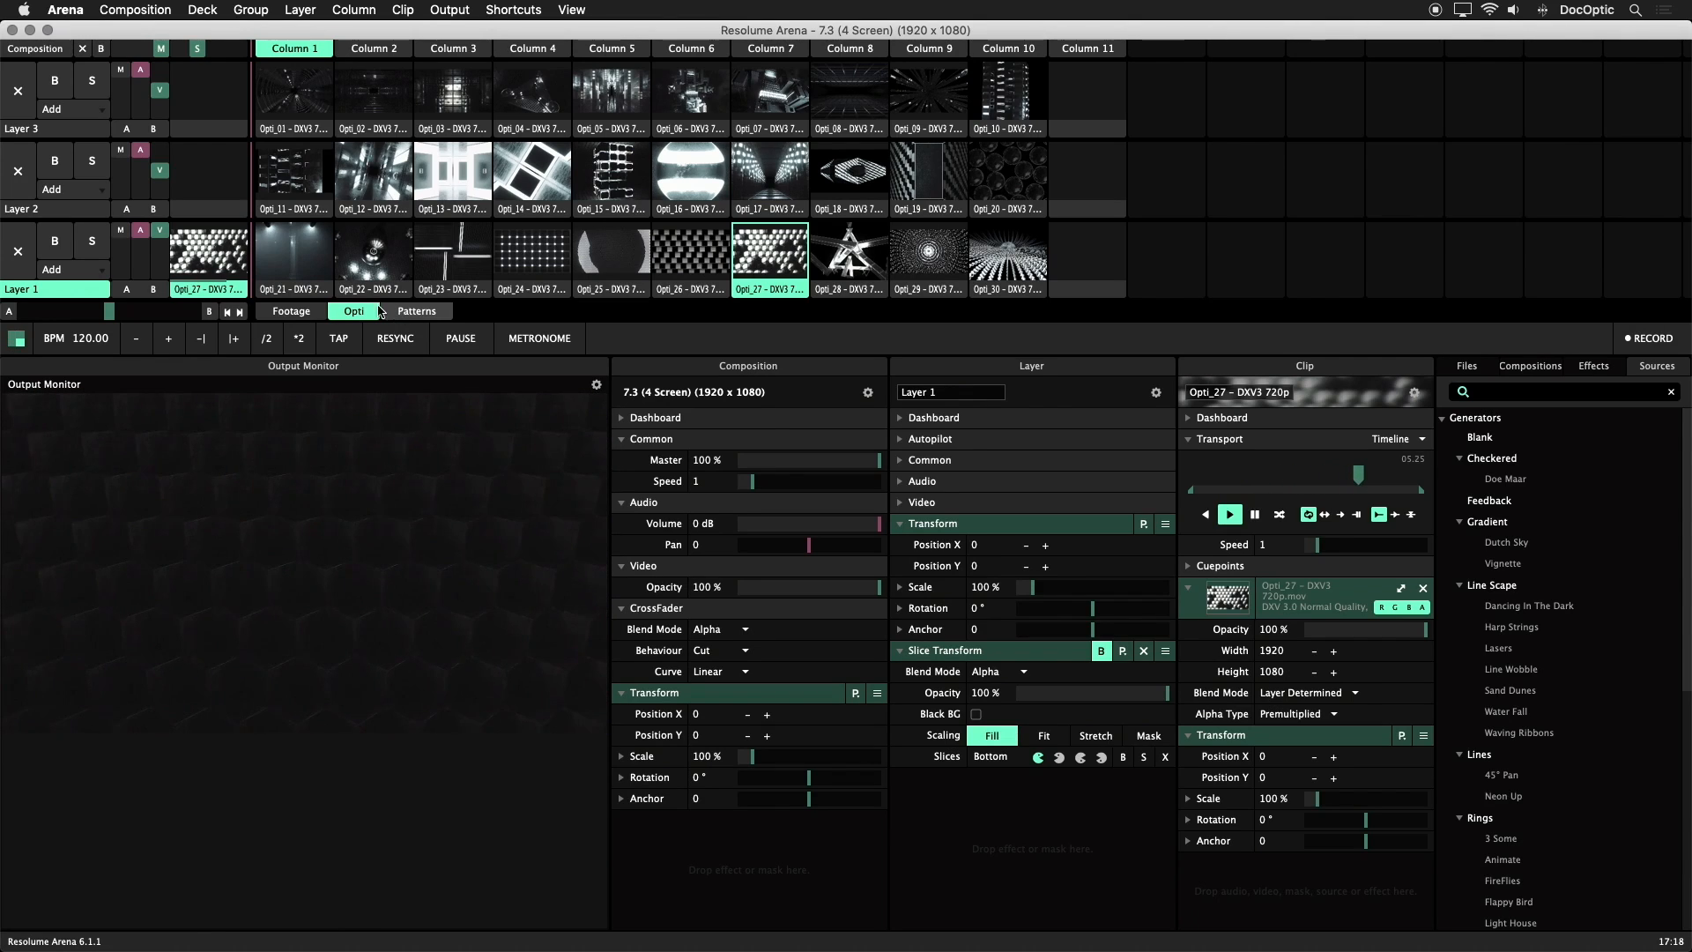
pyautogui.click(18, 252)
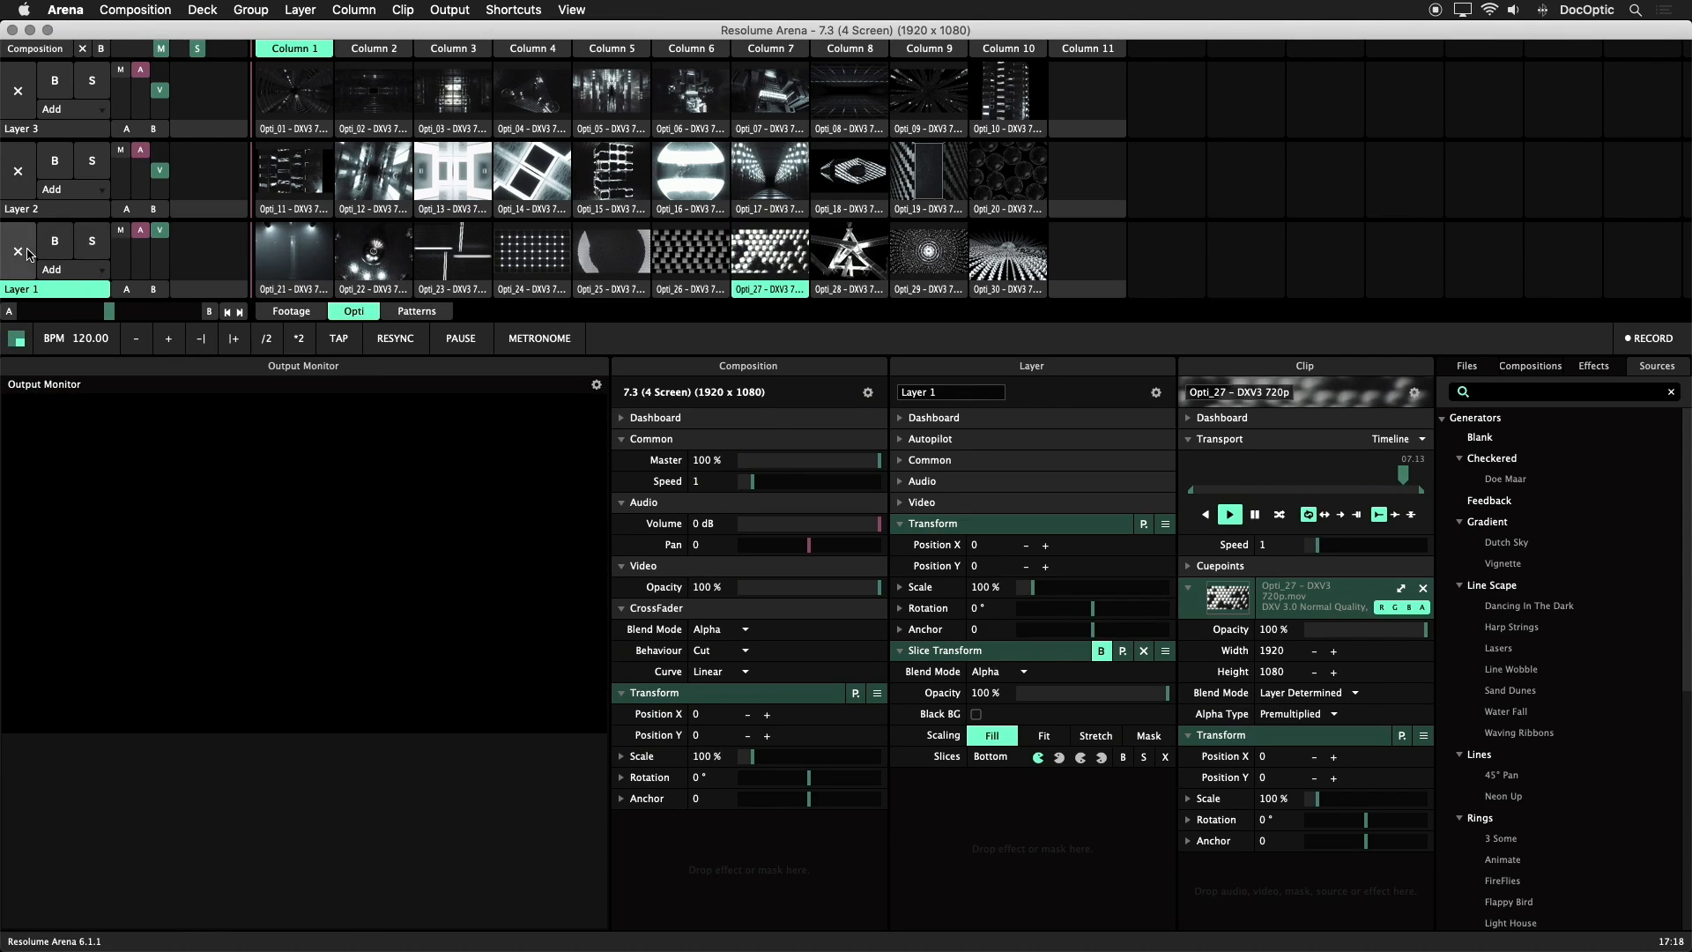
# Select Layer 3 and play Opti_01 and Opti_05 through its Center slice
pyautogui.click(63, 132)
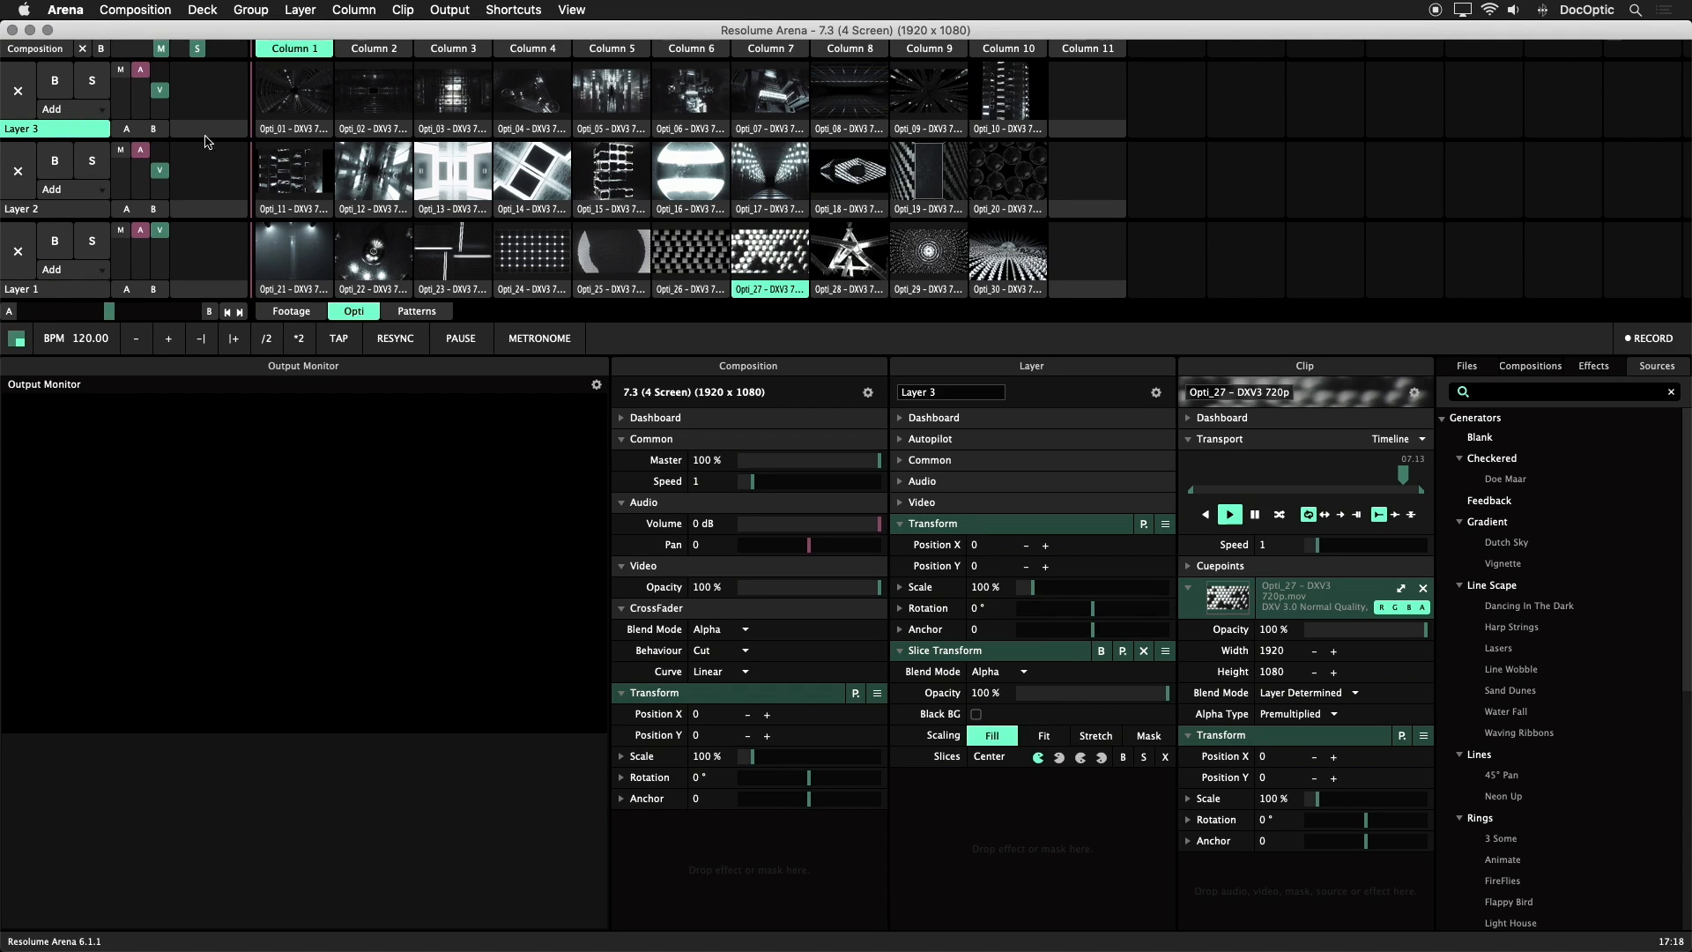
pyautogui.click(293, 104)
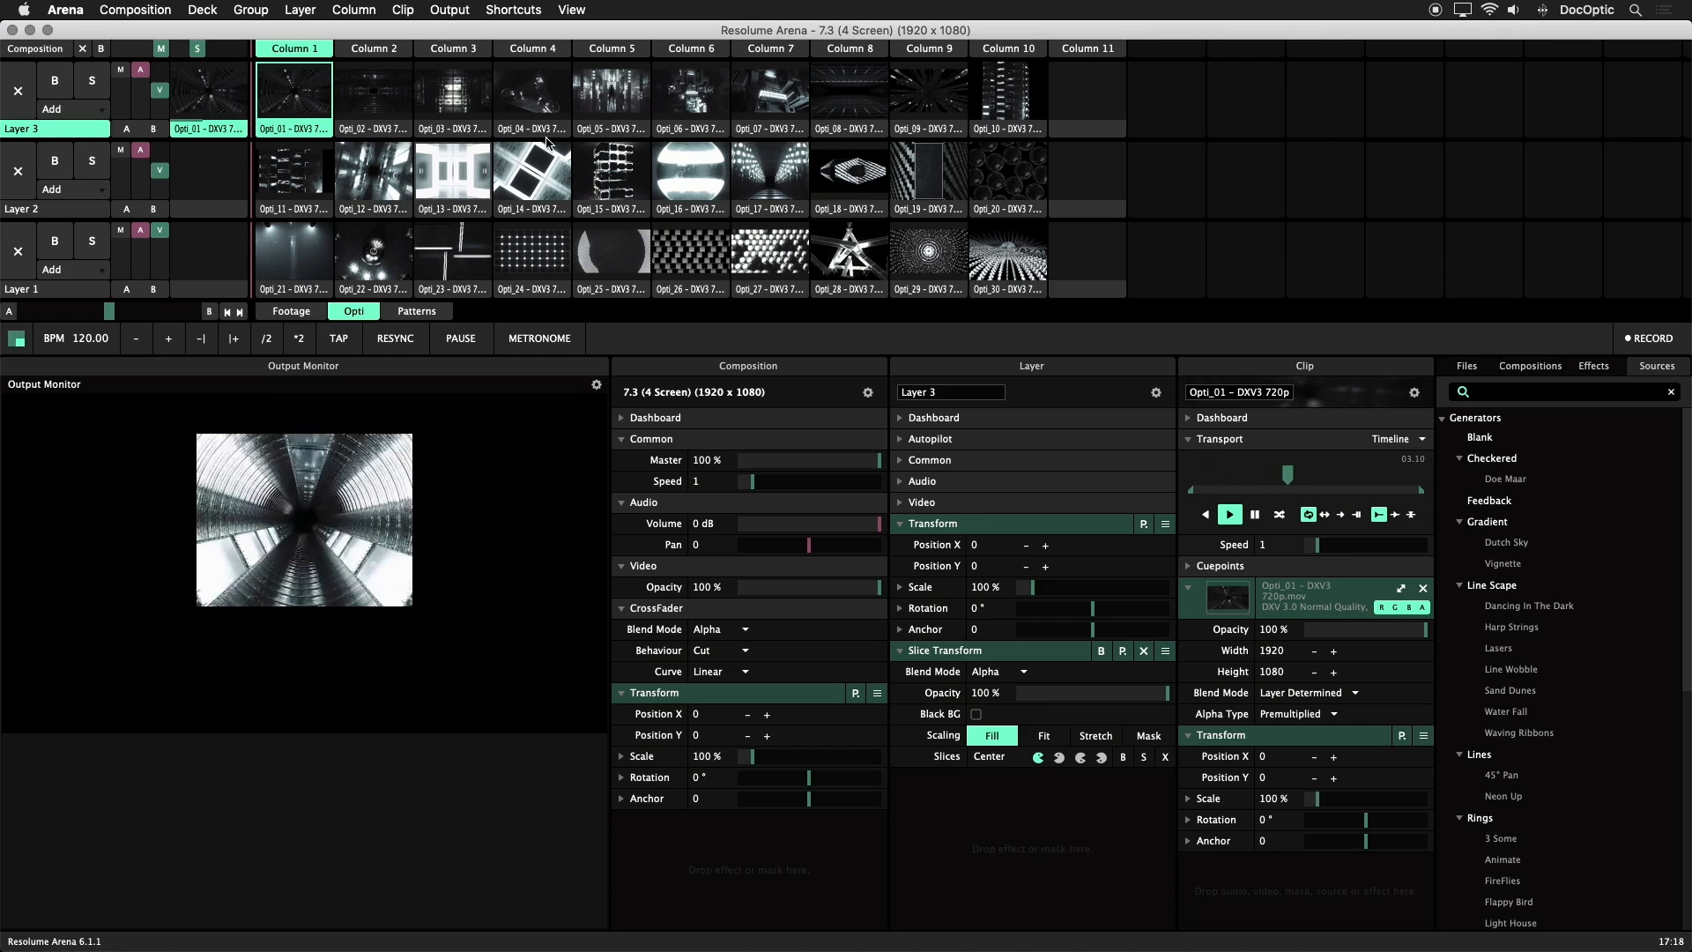
pyautogui.click(621, 100)
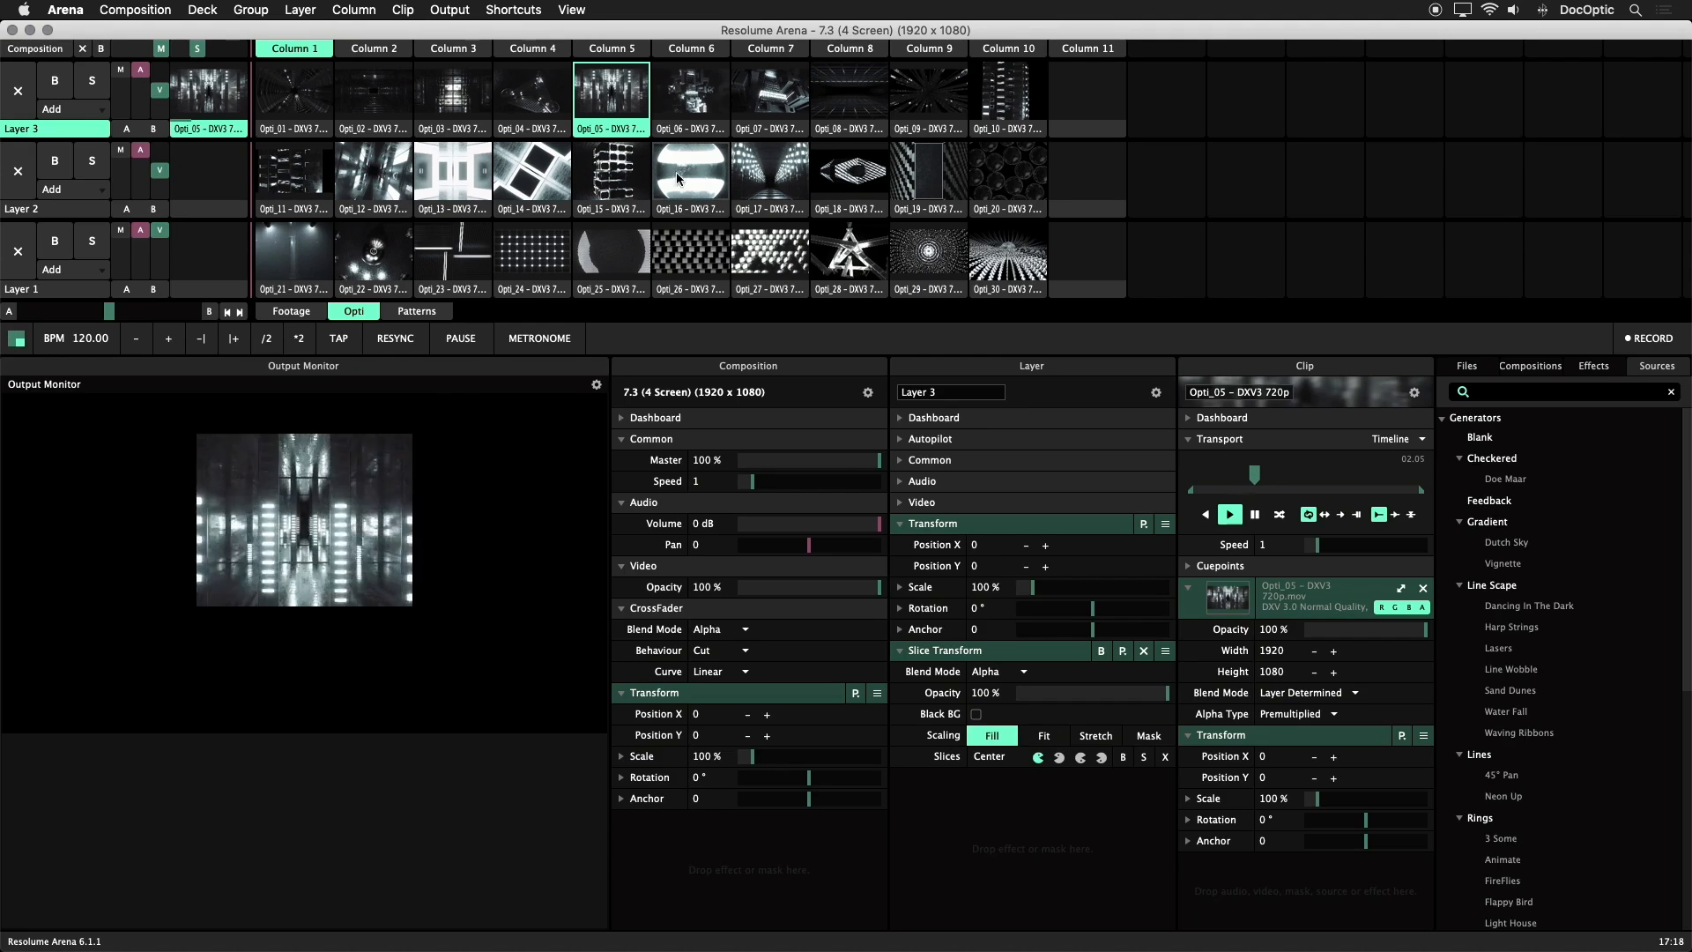
# Show the Slices browser and assign Screen 1's Center slice to Layer 3's Slice Transform
pyautogui.click(571, 10)
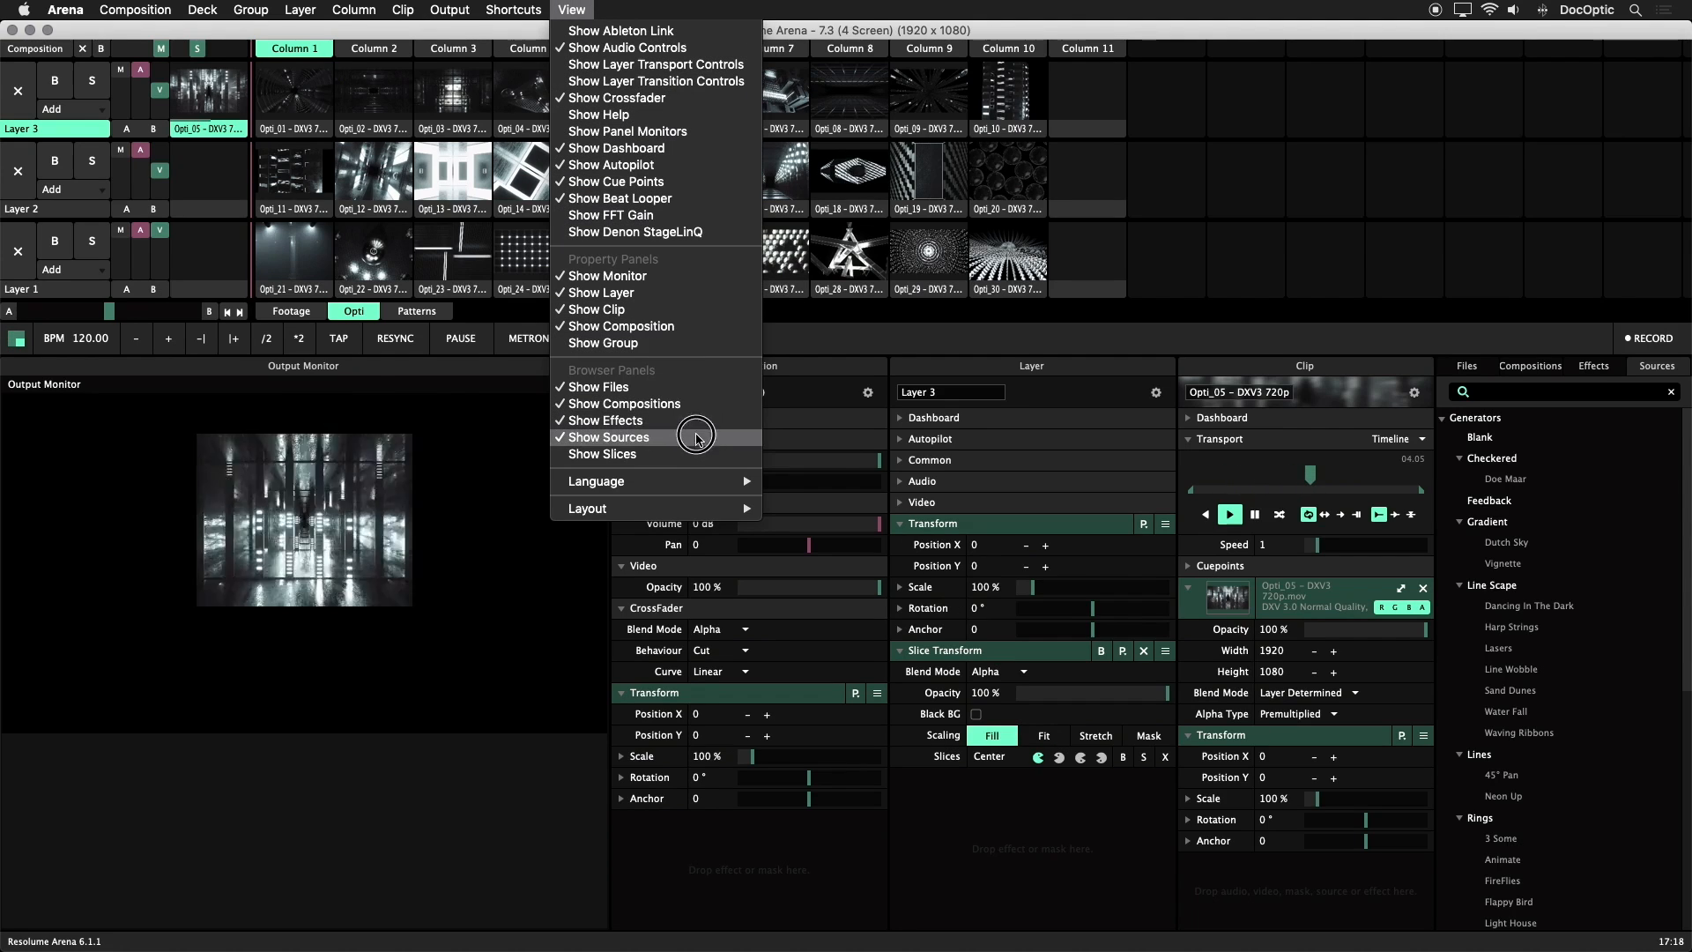
pyautogui.click(602, 453)
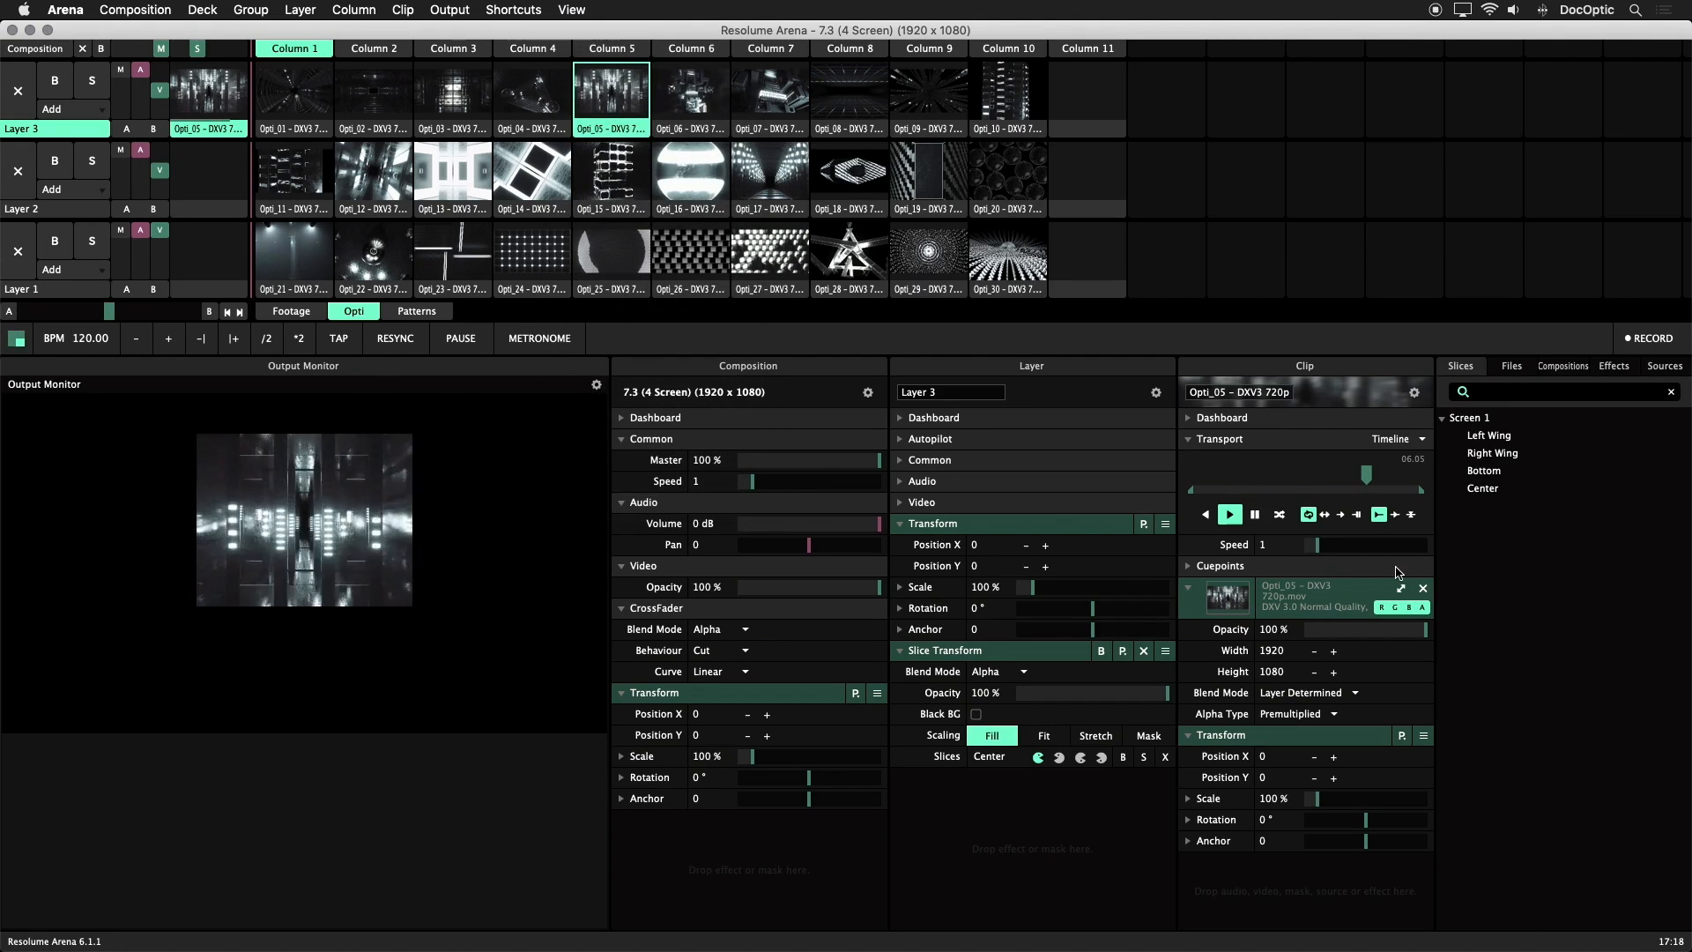
pyautogui.click(1494, 490)
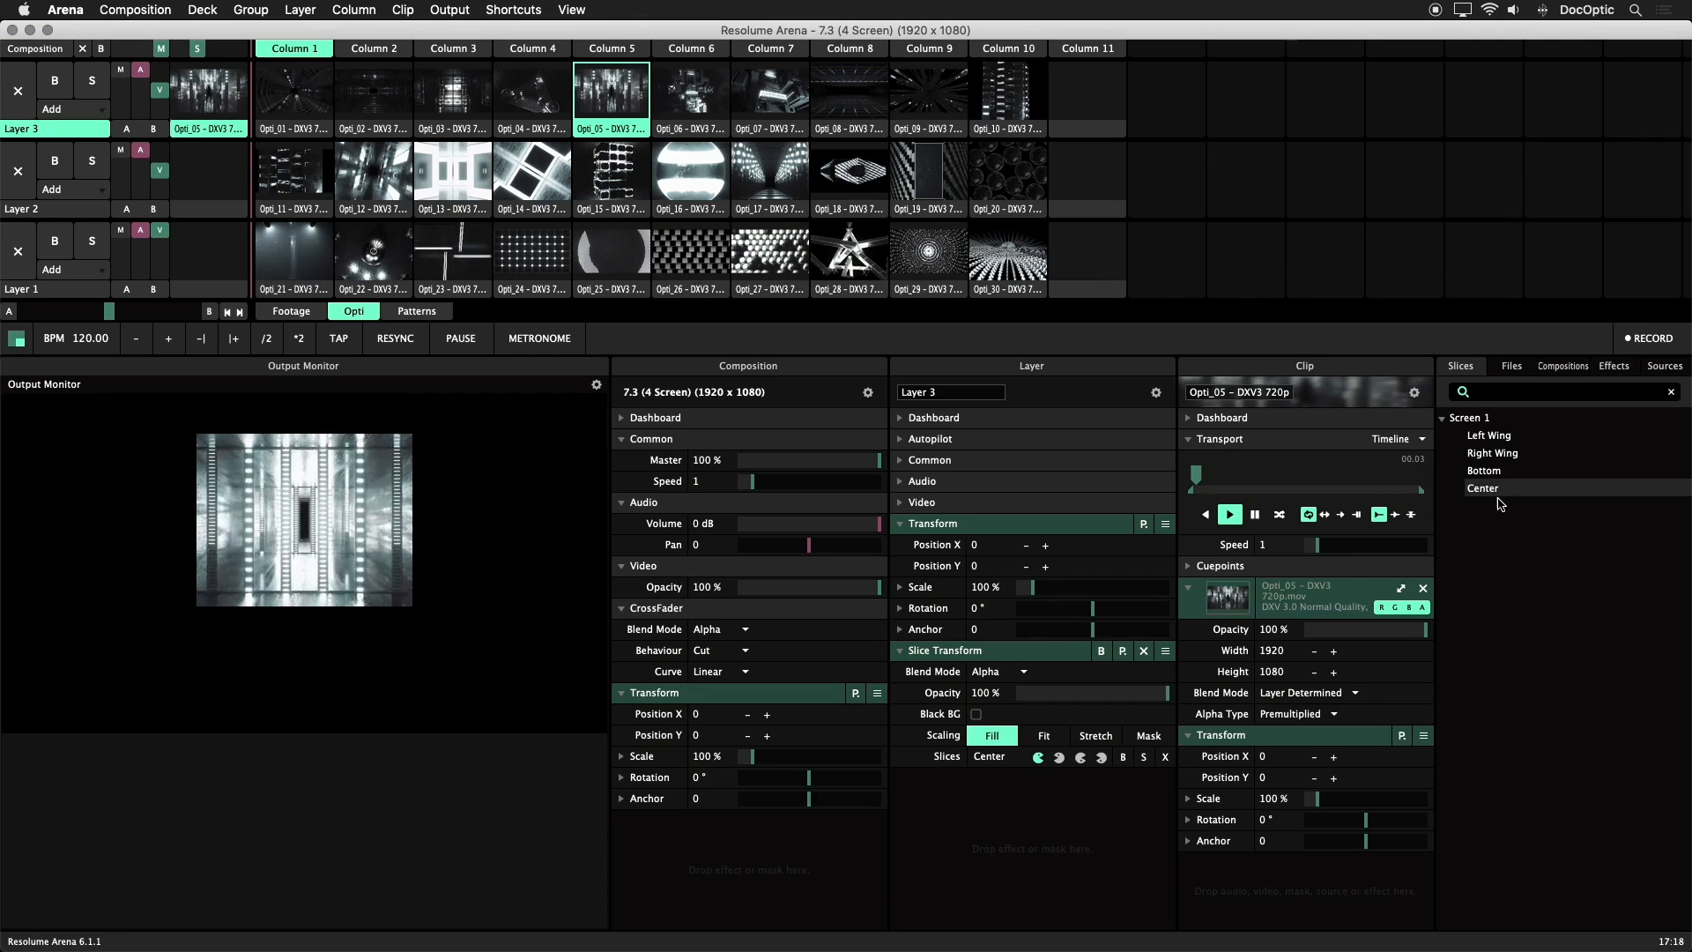
pyautogui.moveTo(1496, 491); pyautogui.dragTo(989, 760)
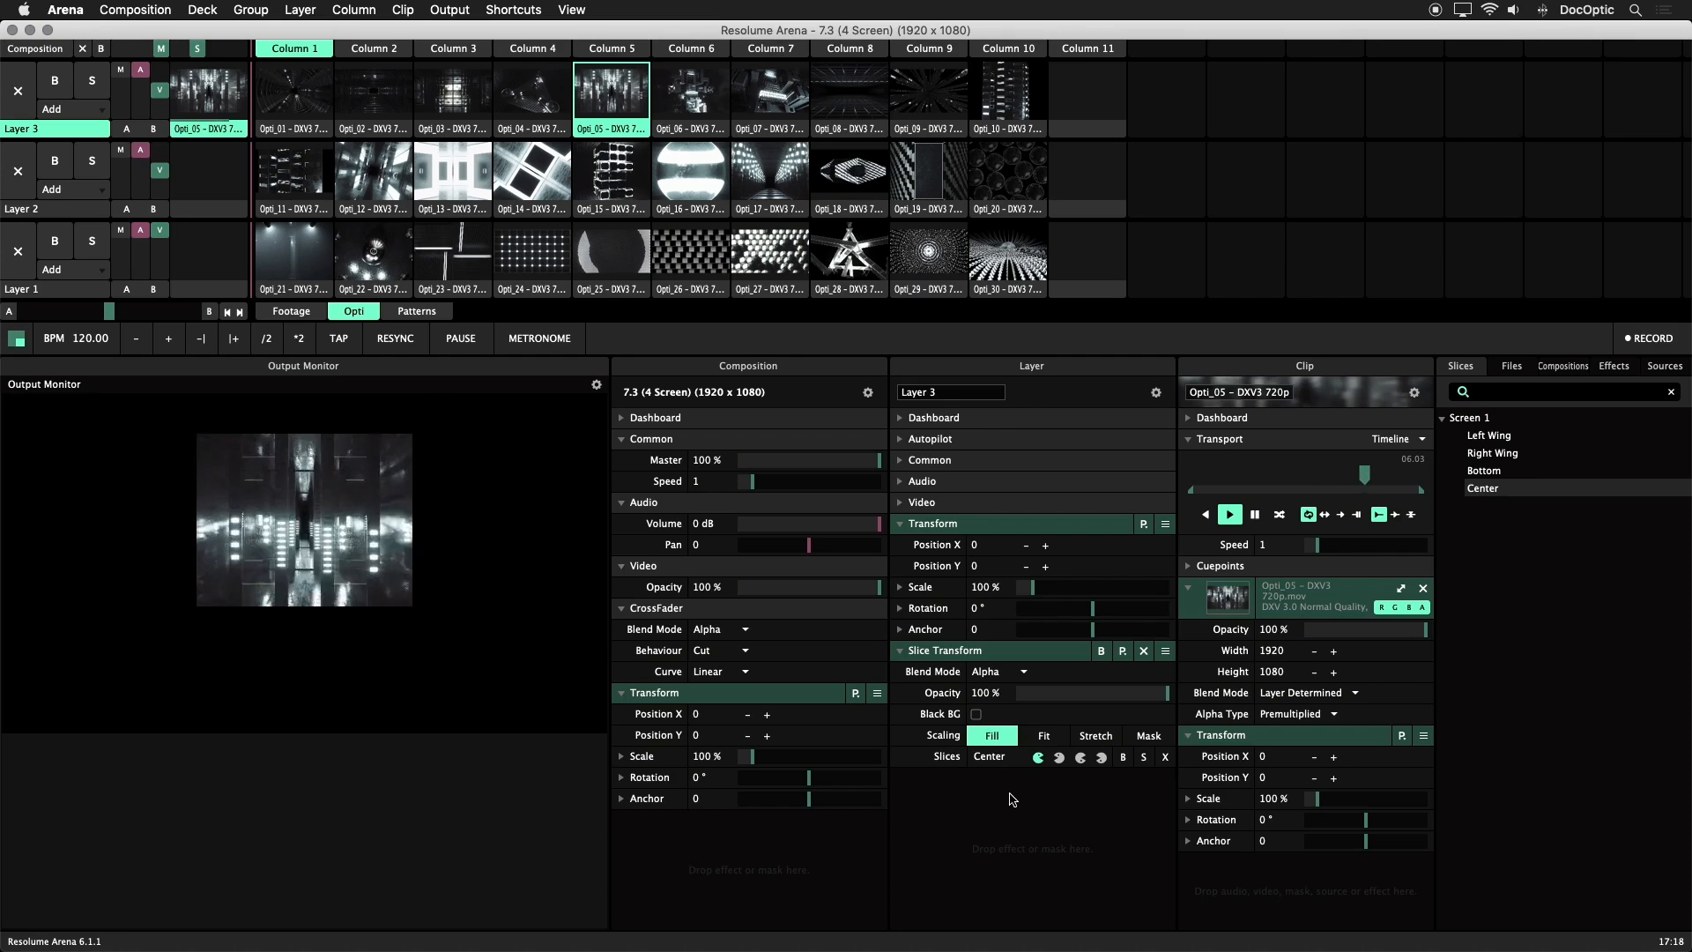
# Play Opti_11 on Layer 2 and swap its slice orientations, mirroring Left Wing and setting Right Wing to normal
pyautogui.click(611, 176)
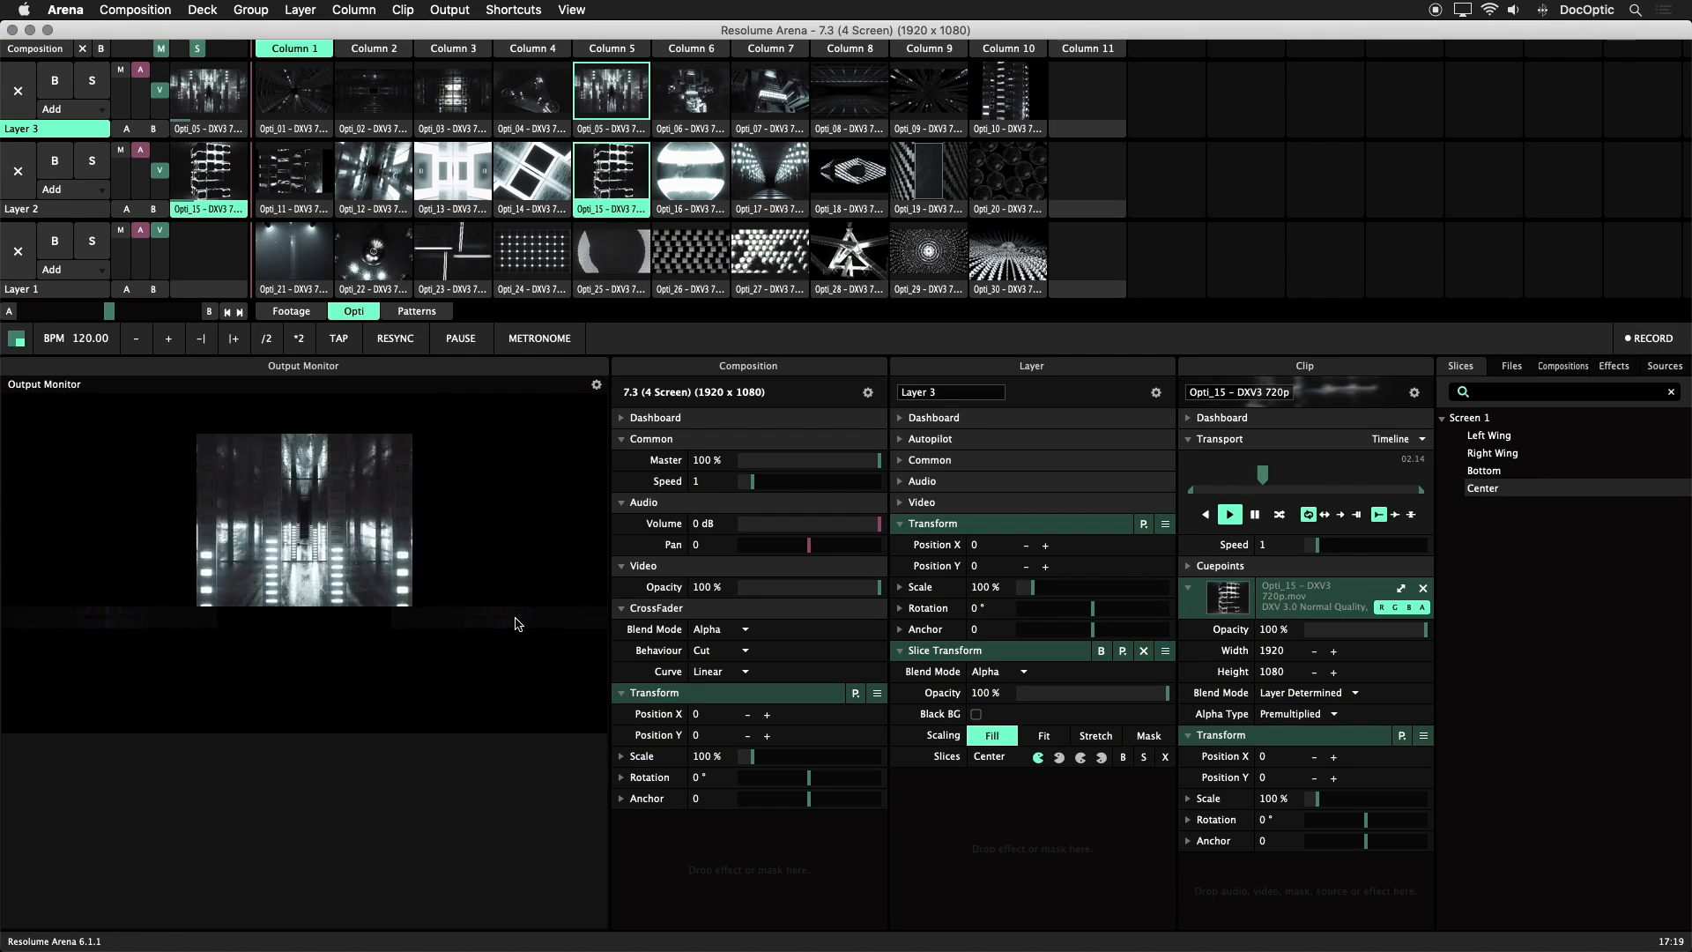
pyautogui.click(294, 173)
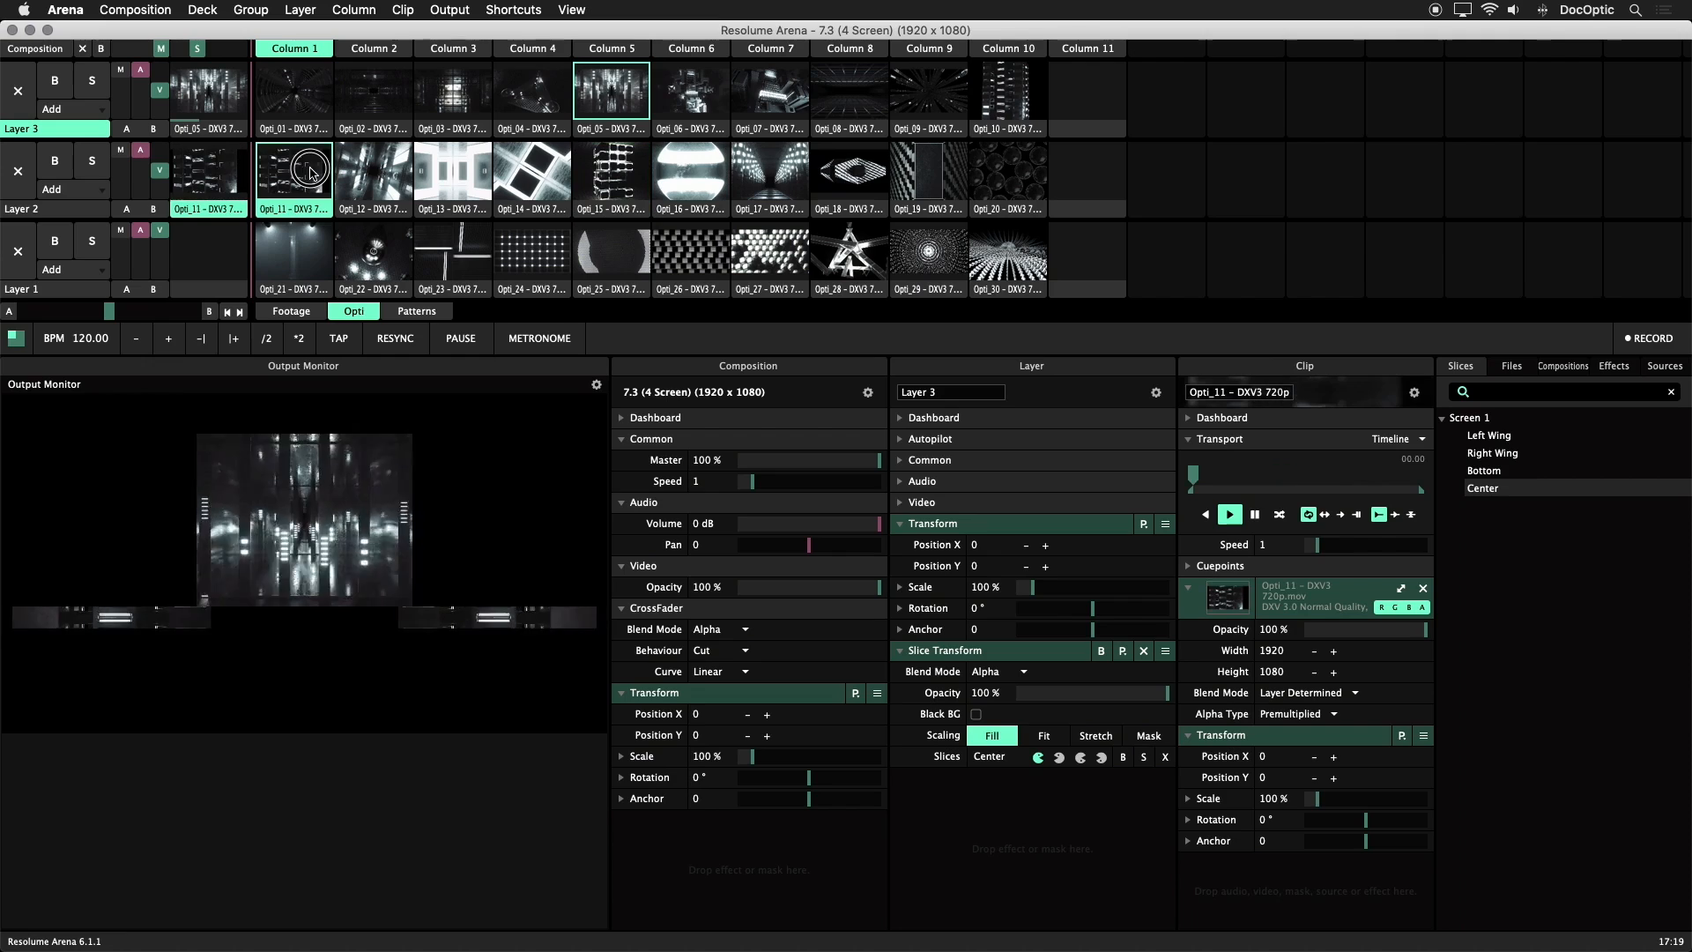
pyautogui.click(220, 203)
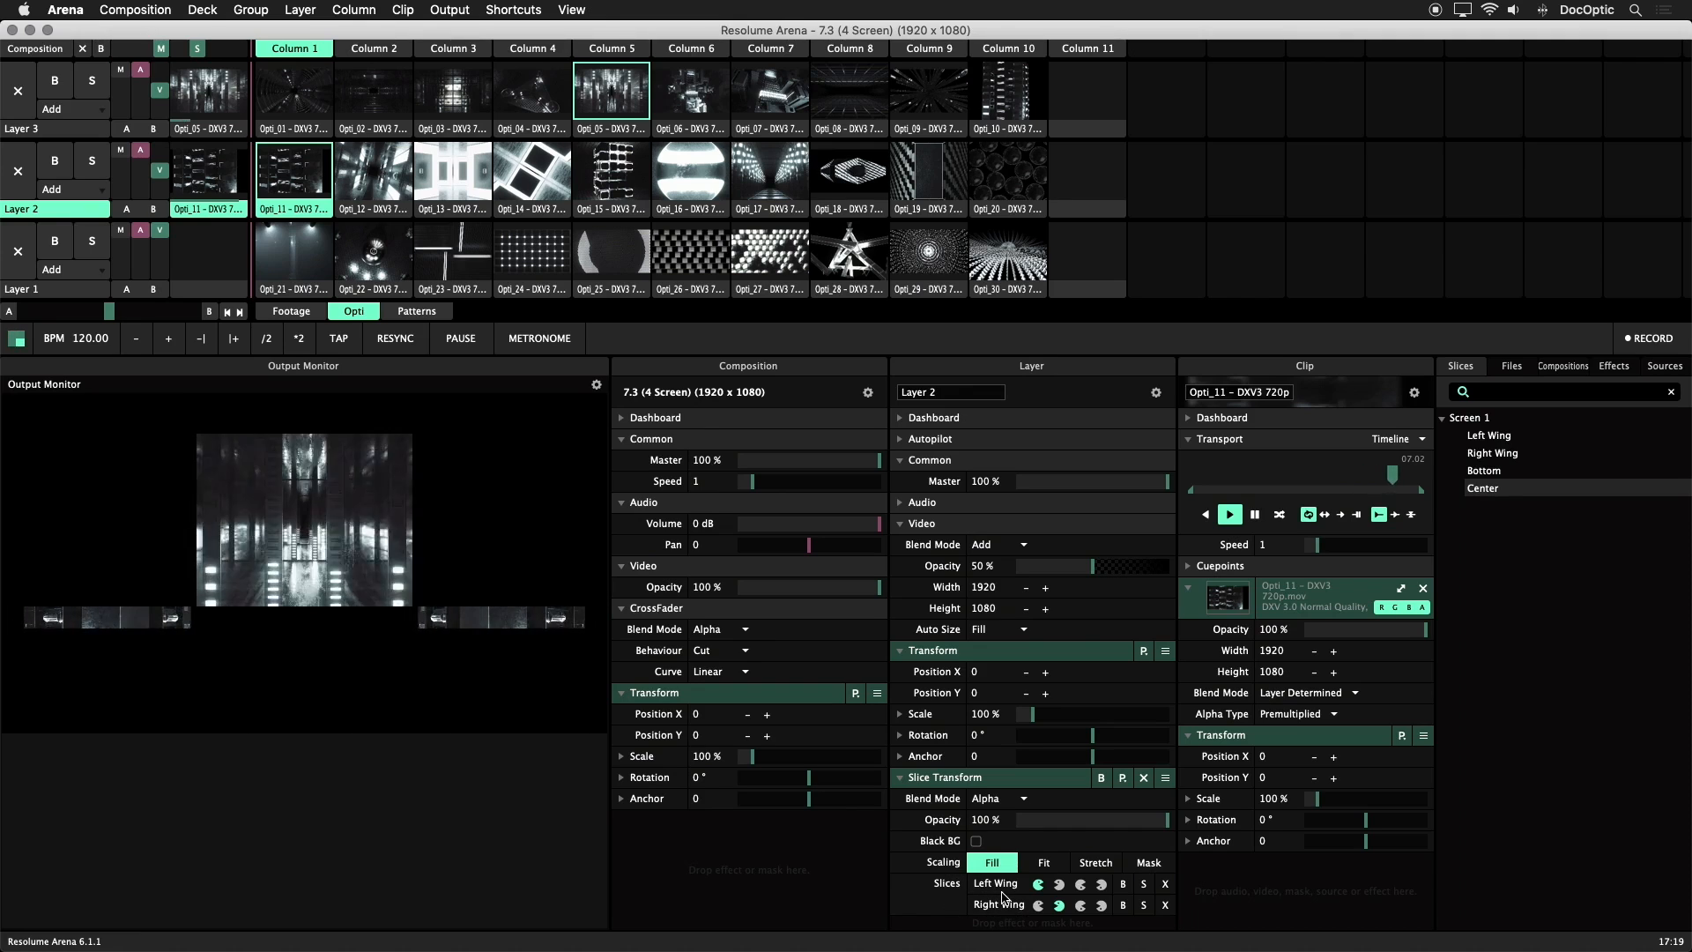
pyautogui.click(1059, 884)
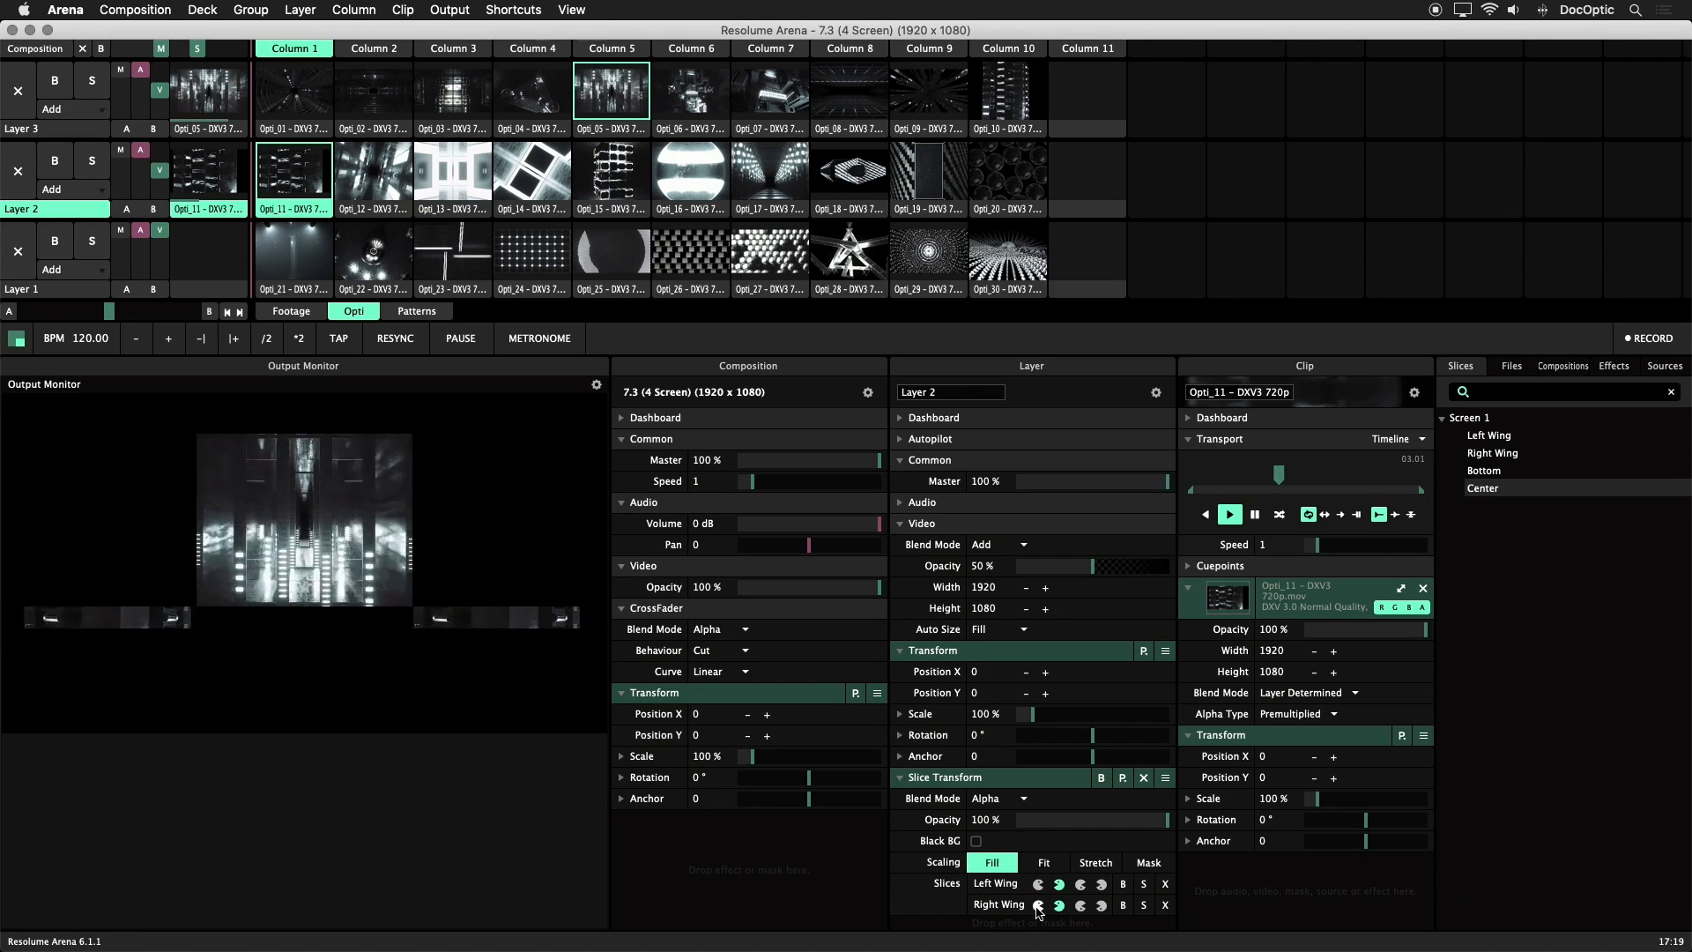
pyautogui.click(1039, 905)
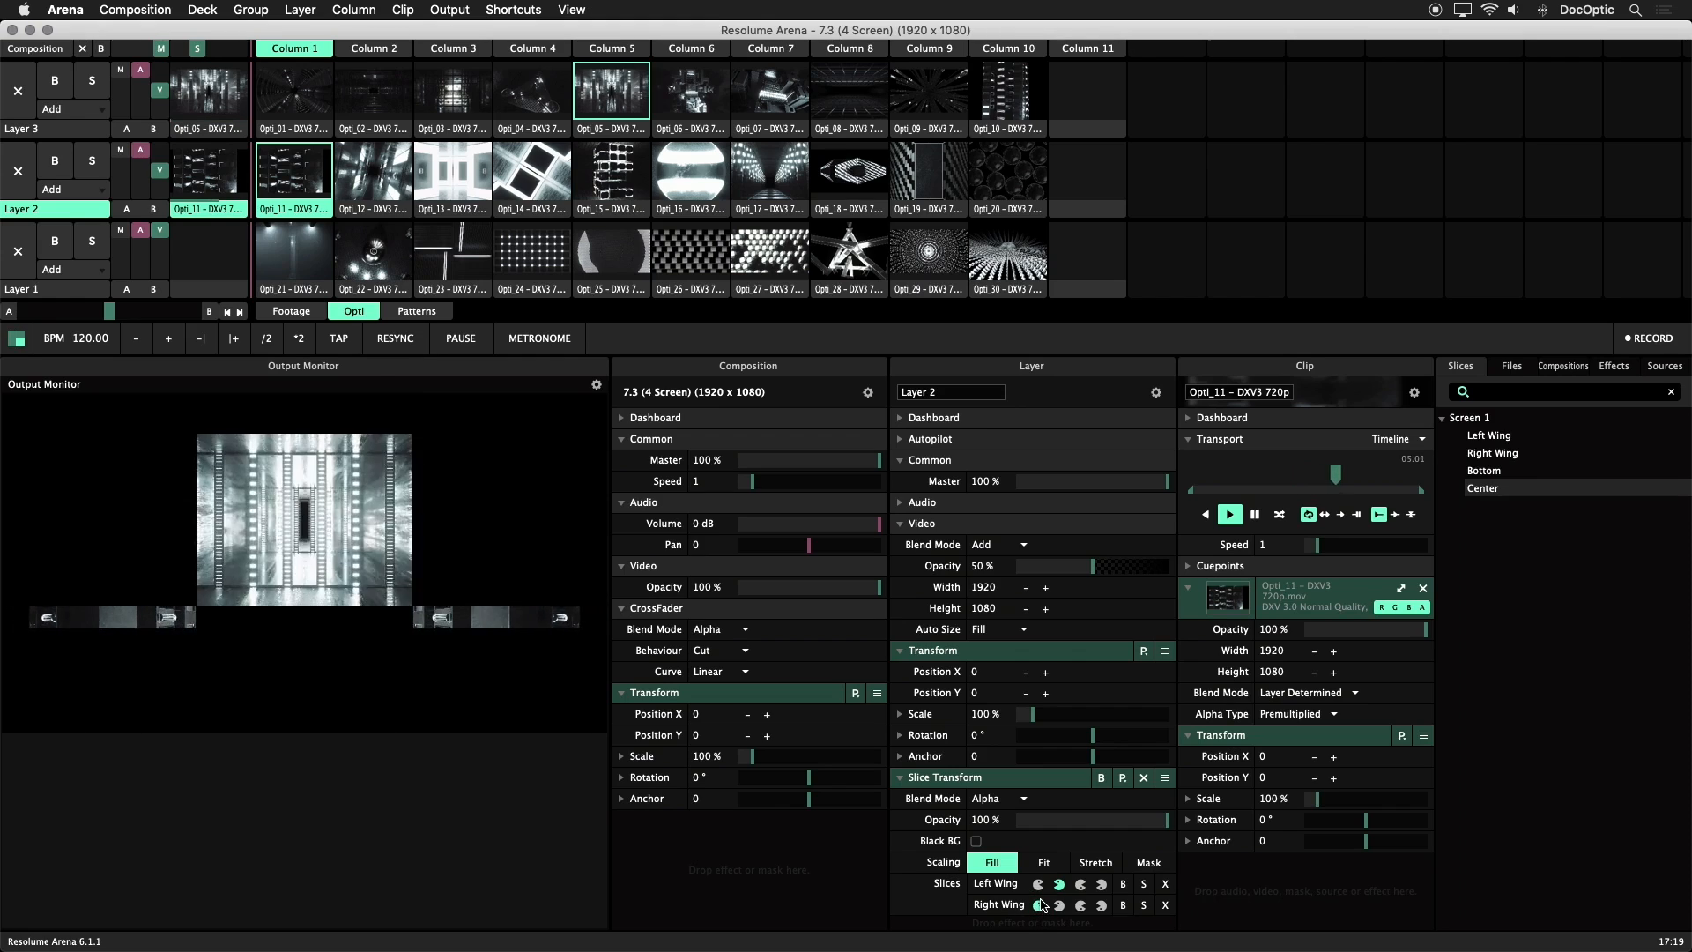
pyautogui.click(1038, 884)
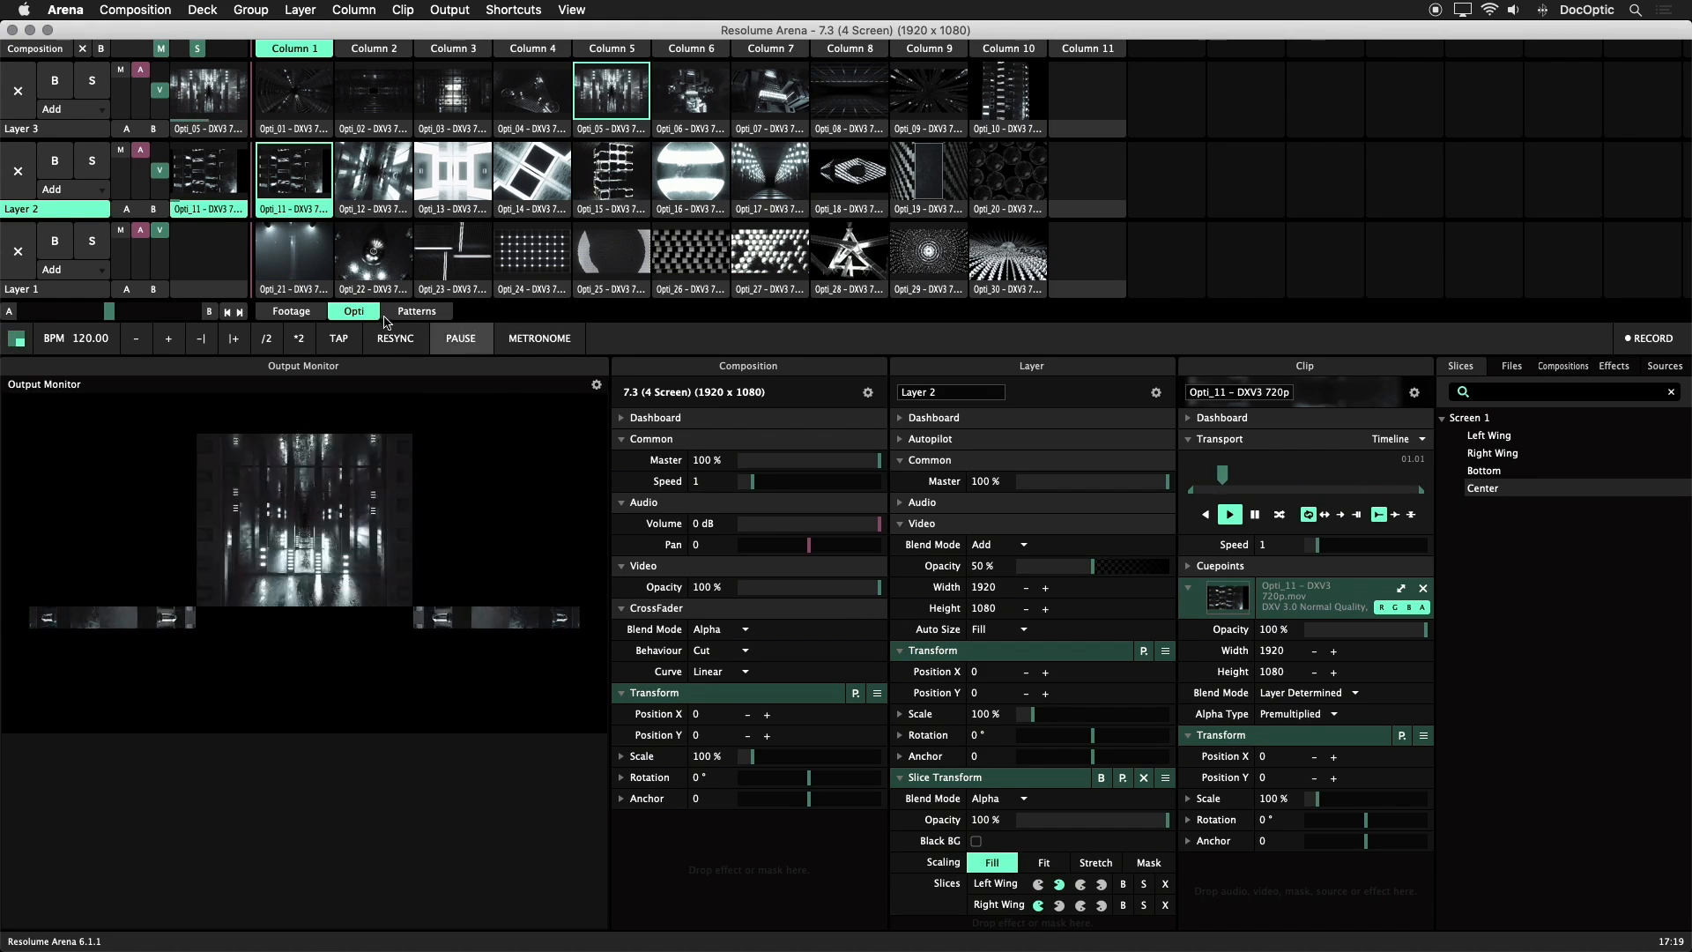
# Enable the bypassed Slice Transform on Layer 1 and play Opti_24 through its Bottom slice
pyautogui.click(88, 289)
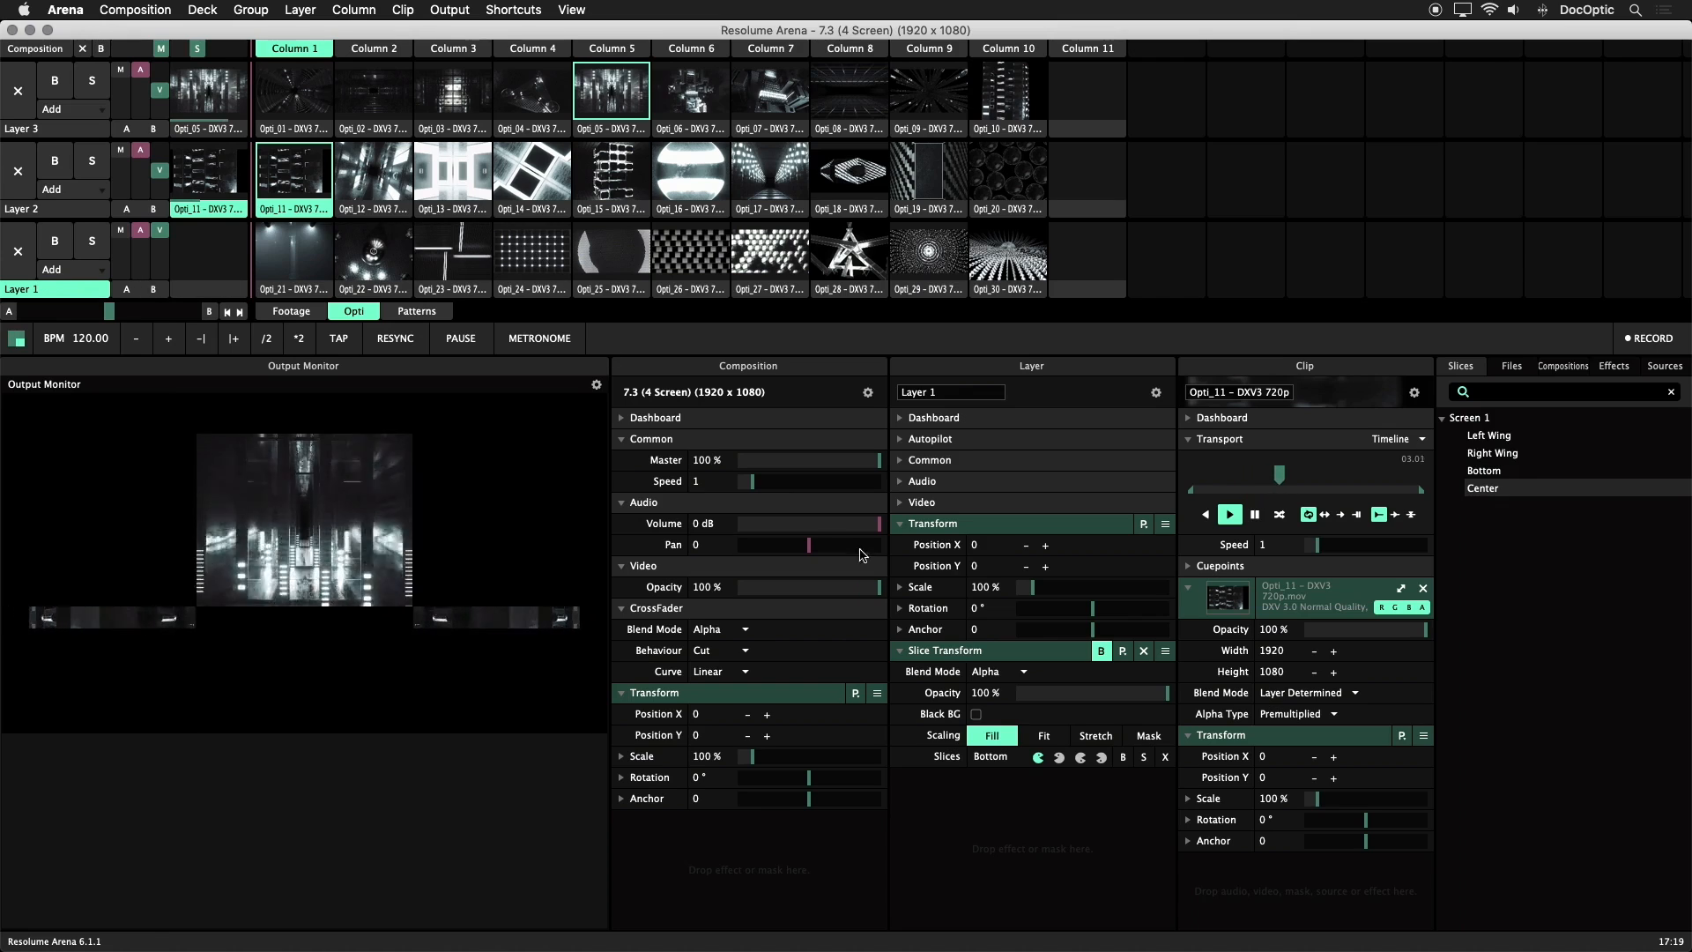
pyautogui.click(541, 264)
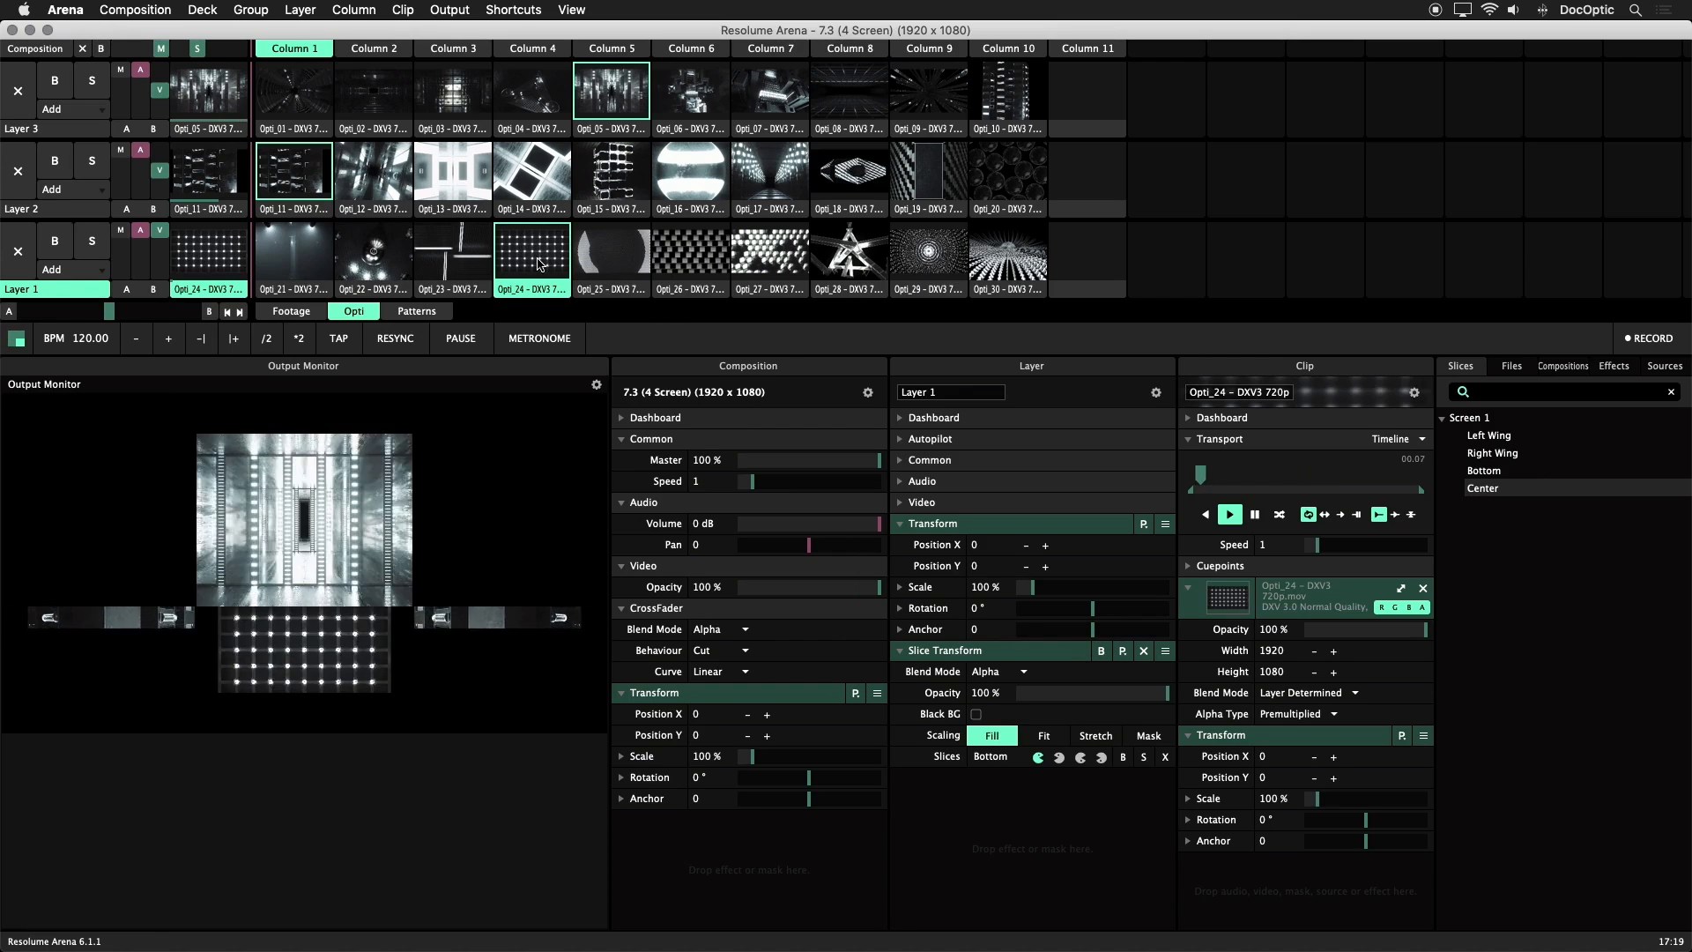